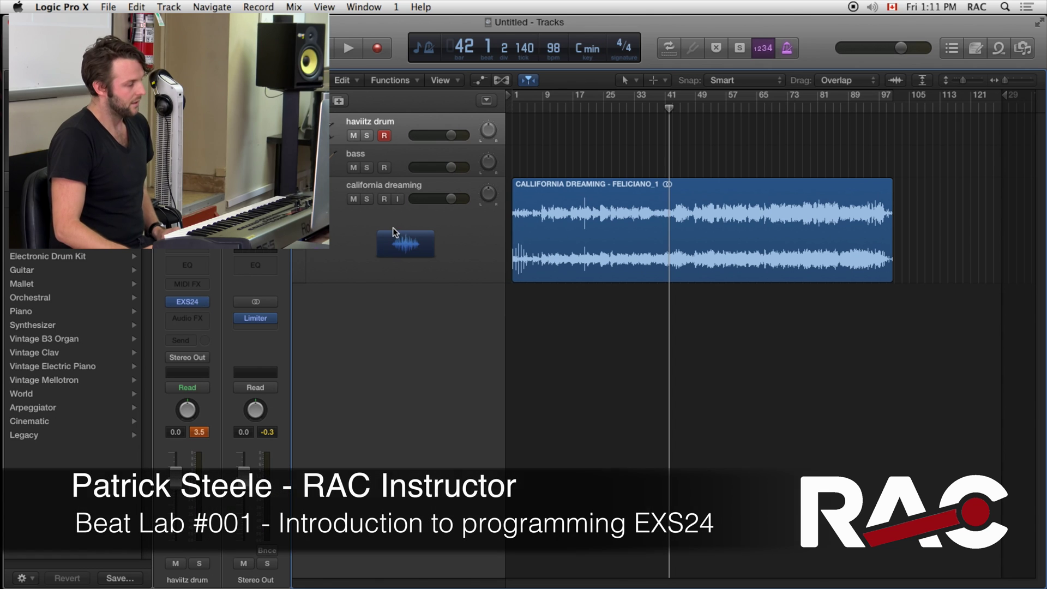
Open the EXS24 sampler on the haviitz drum track, switch on its filter and try out the cutoff and the filter bypass
left_click(187, 301)
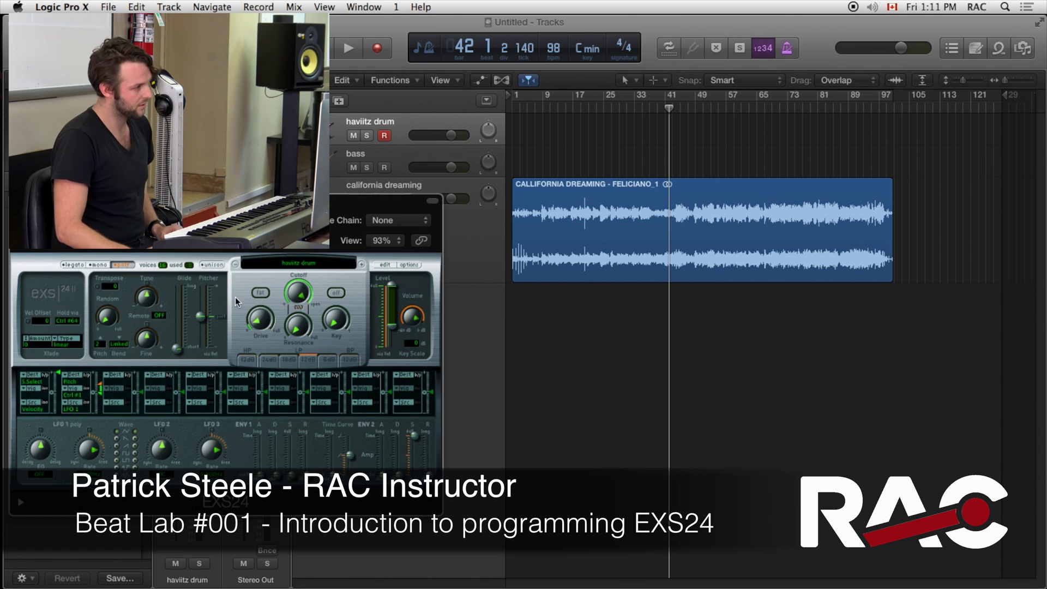
left_click_drag(261, 203, 552, 108)
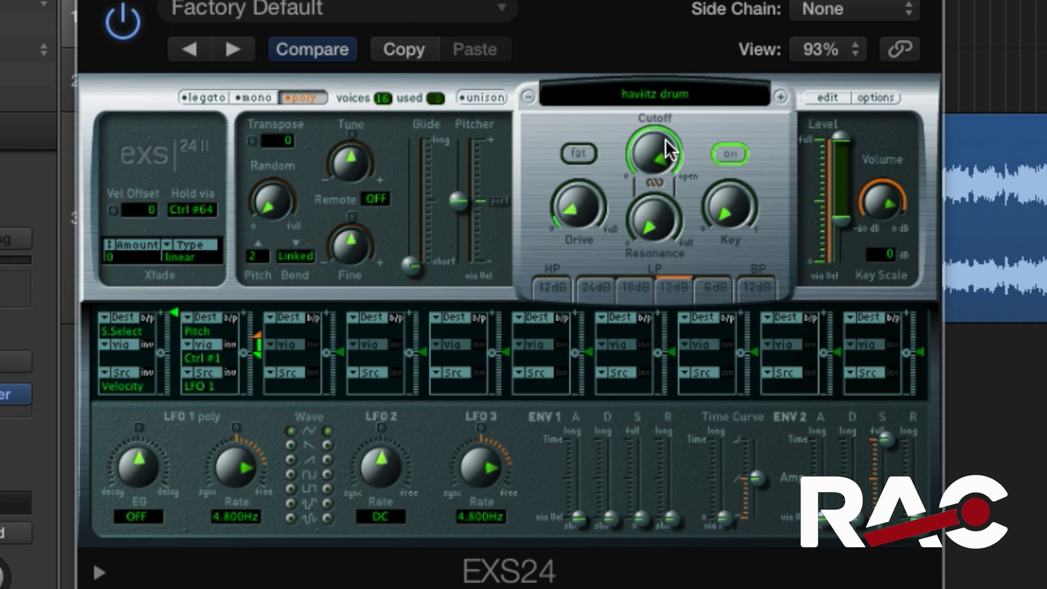
left_click_drag(658, 145, 657, 149)
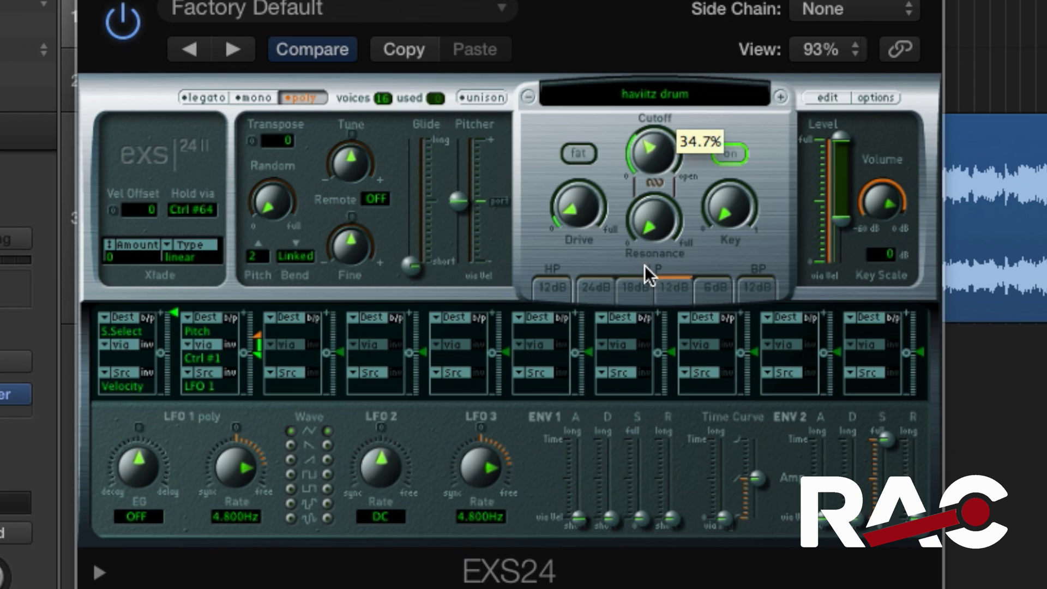
mouse_move(618, 173)
left_mouse_down()
mouse_move(620, 182)
mouse_move(624, 163)
left_mouse_up()
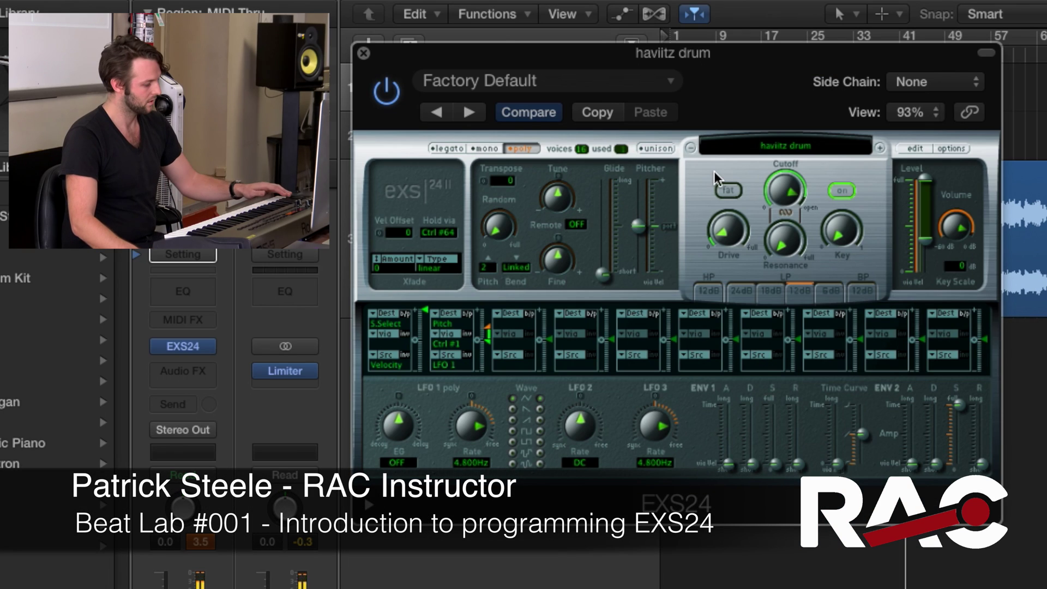
mouse_move(793, 201)
left_mouse_down()
mouse_move(785, 218)
mouse_move(785, 194)
left_mouse_up()
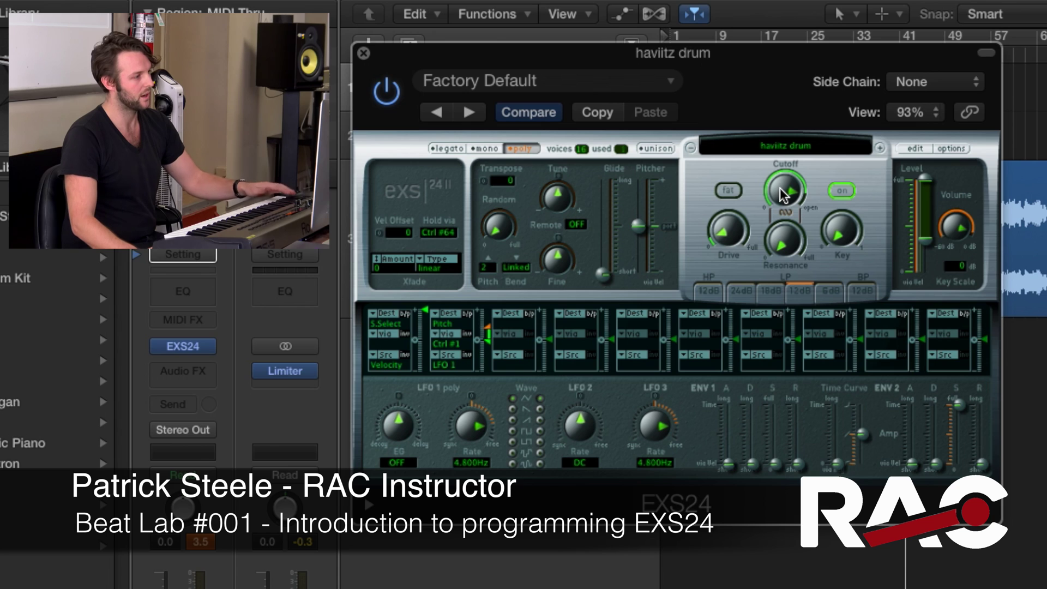
left_click(843, 190)
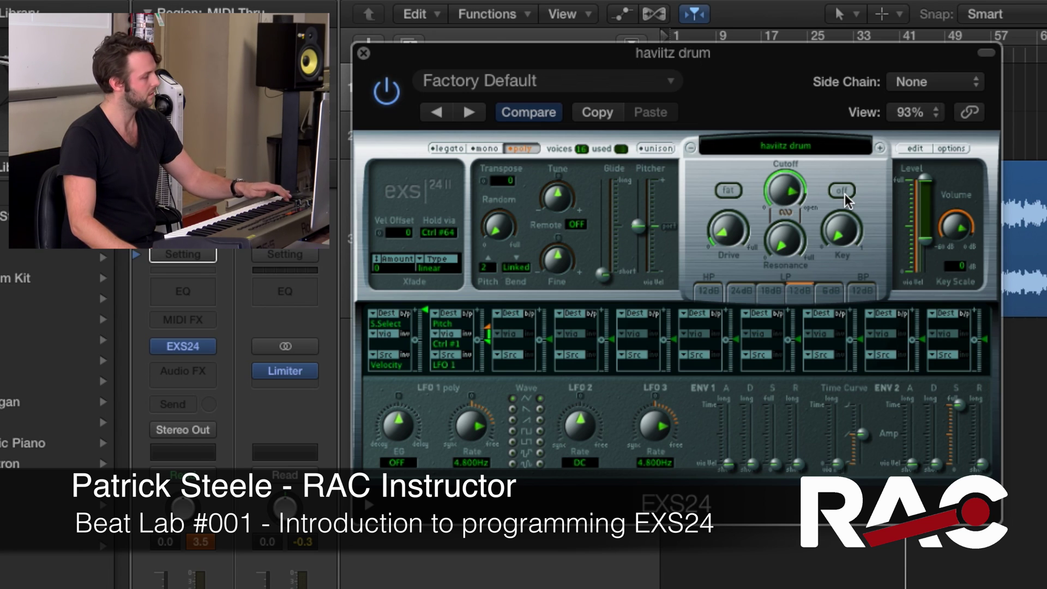
left_click(843, 191)
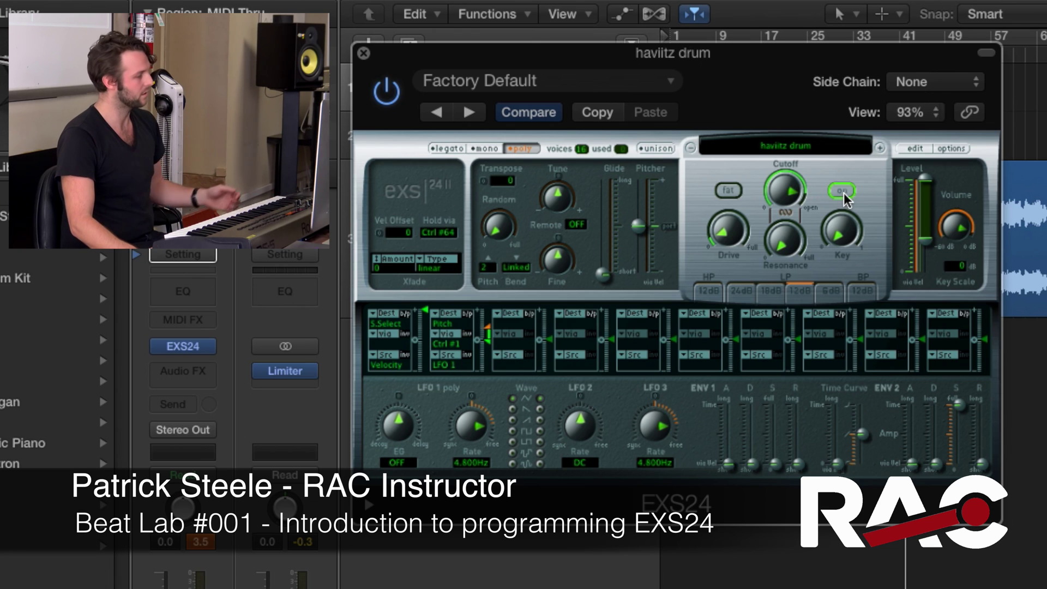
Enable the filter's fat option in the EXS24, raise the drive above 10% and close the sampler window
left_click(728, 189)
mouse_move(727, 229)
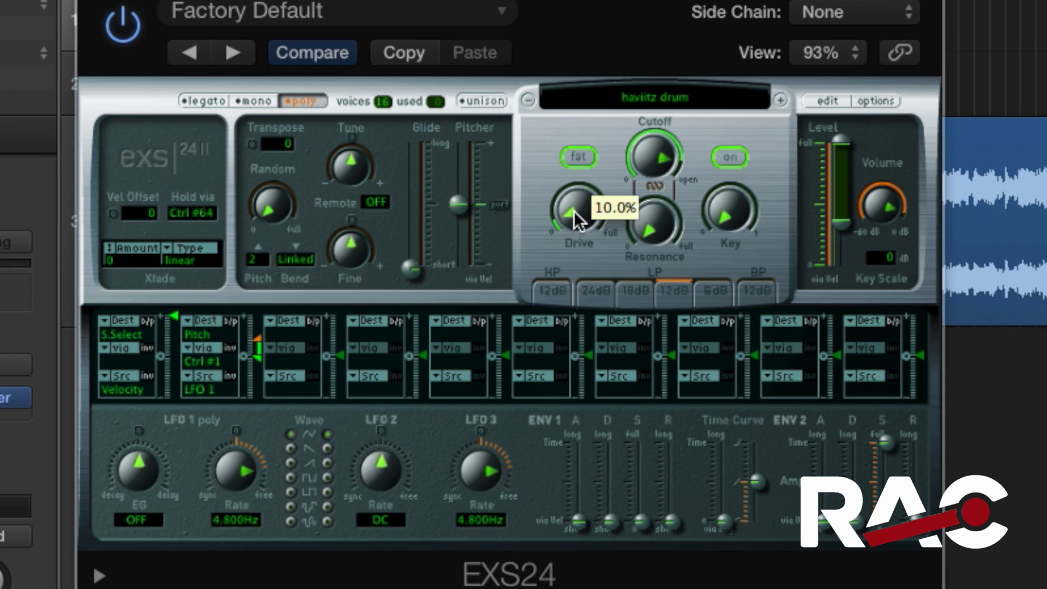
left_click_drag(569, 190, 568, 196)
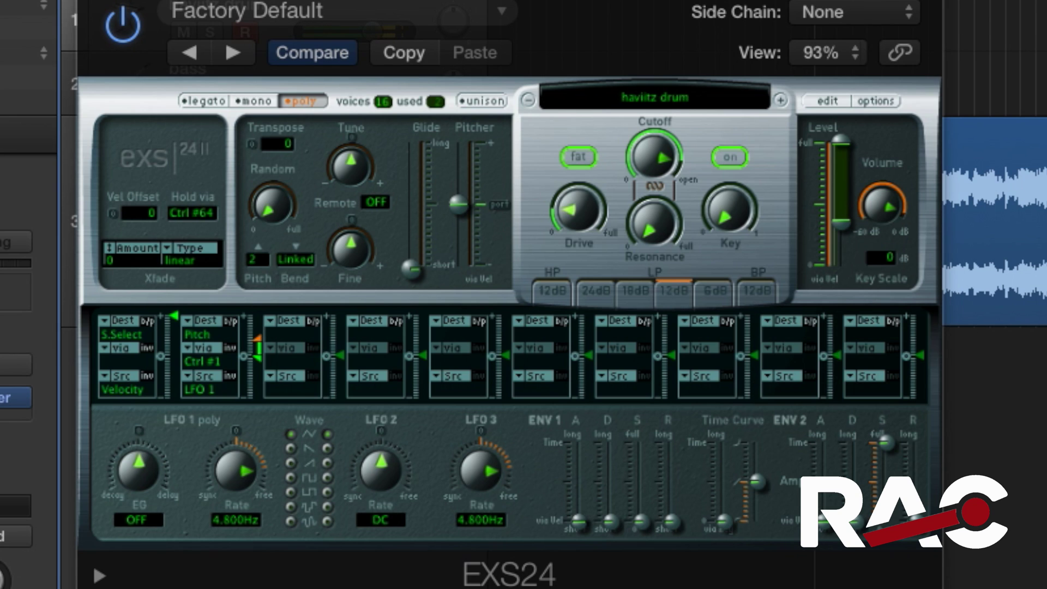
left_click_drag(577, 224, 580, 184)
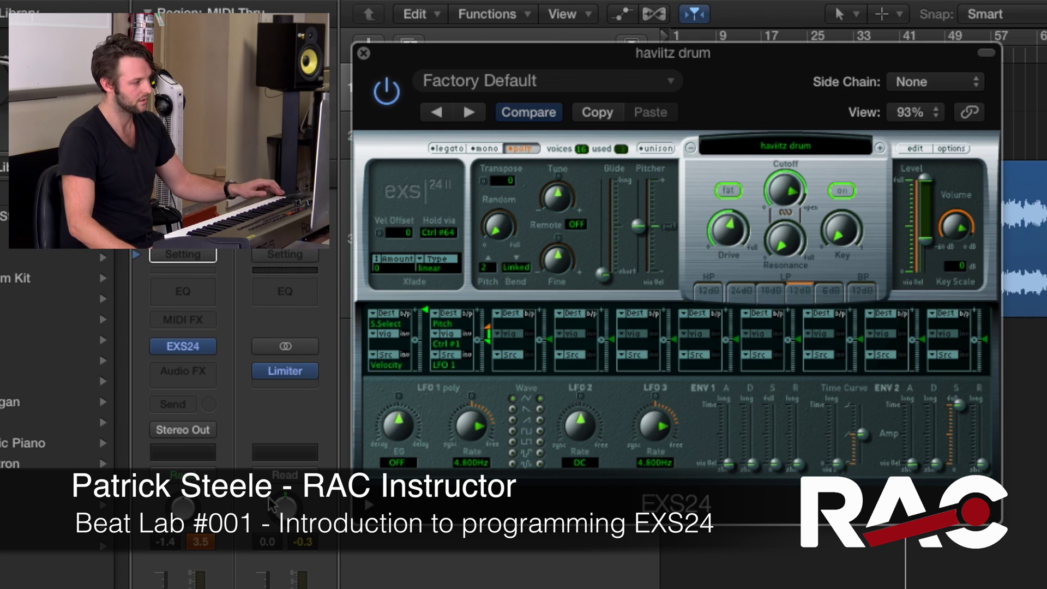
left_click_drag(719, 237, 731, 228)
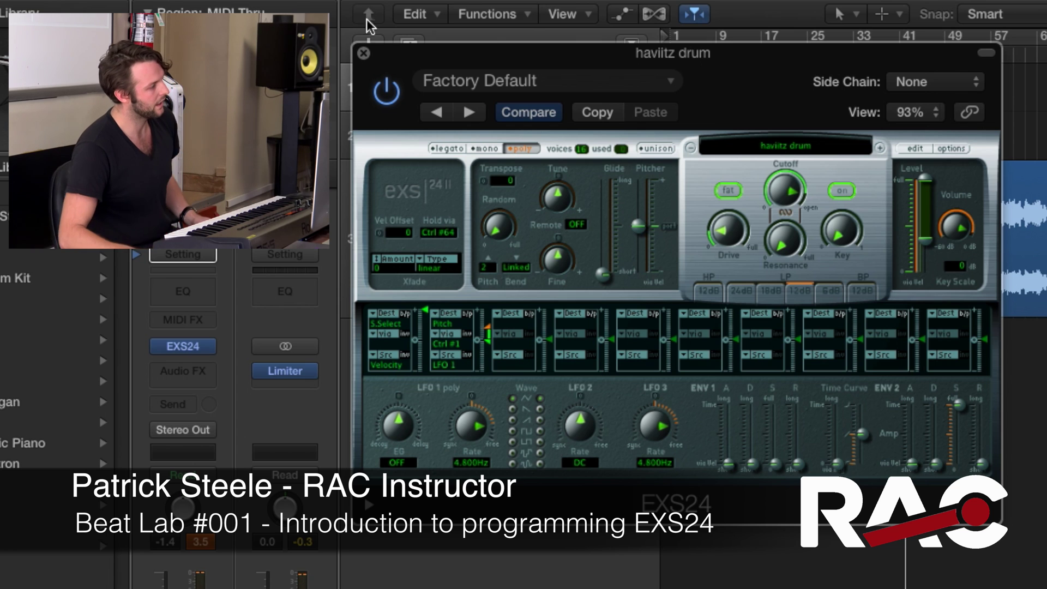
left_click(363, 54)
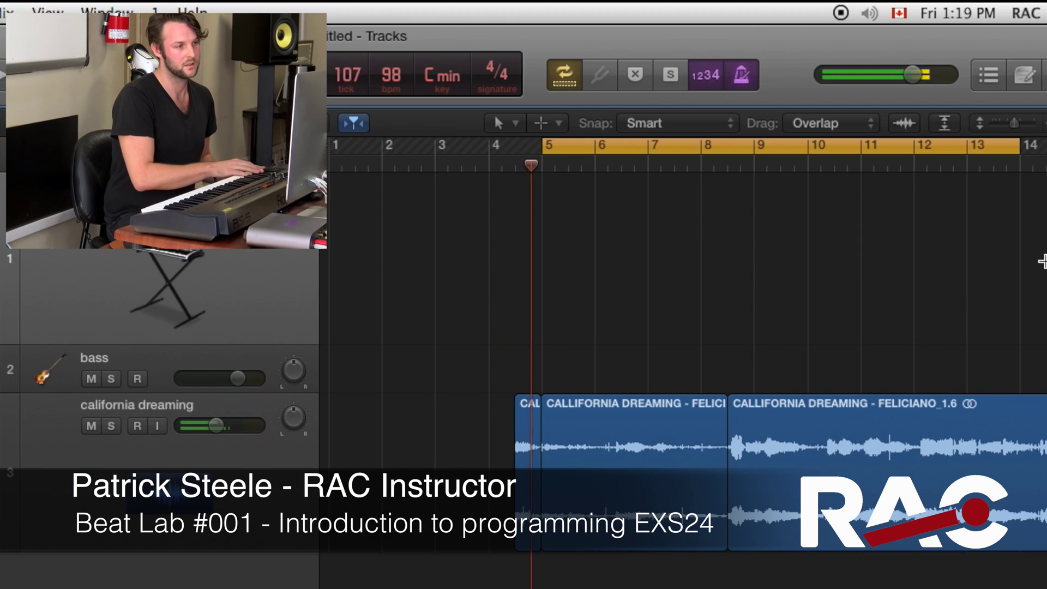
Record a MIDI pattern on the haviitz drum track and a bass line on the bass track over the cycle range
key("r")
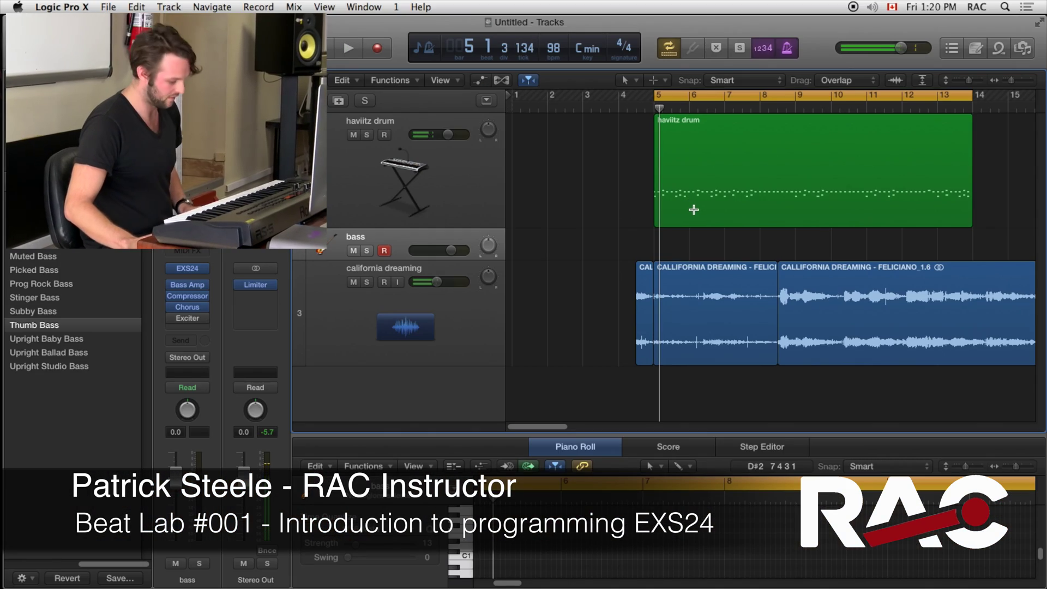
key("r")
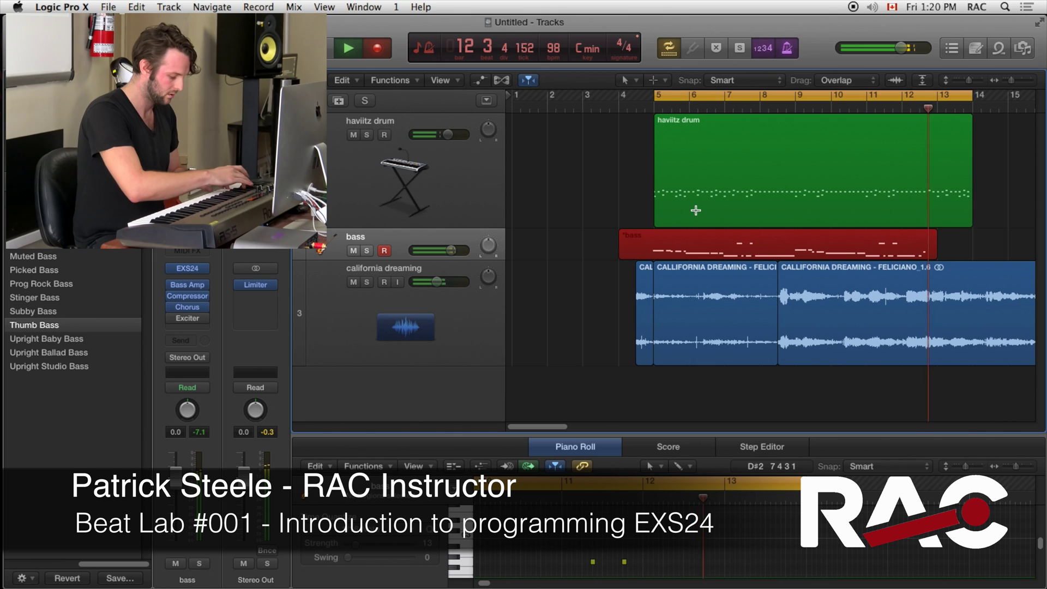
key("space")
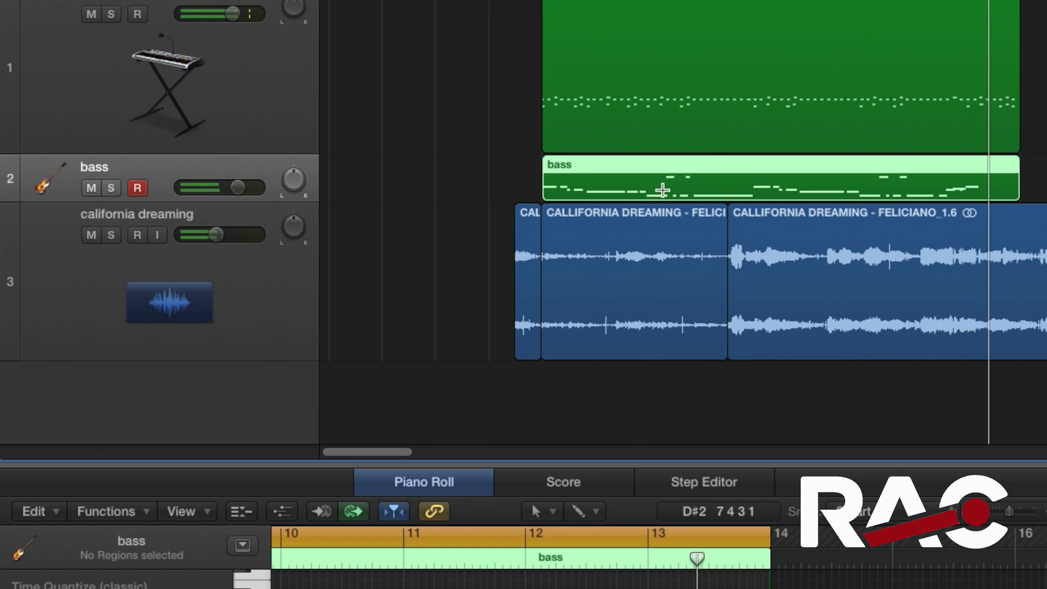
Enlarge the Piano Roll editor and select all notes of the recorded bass region
key("super+Left")
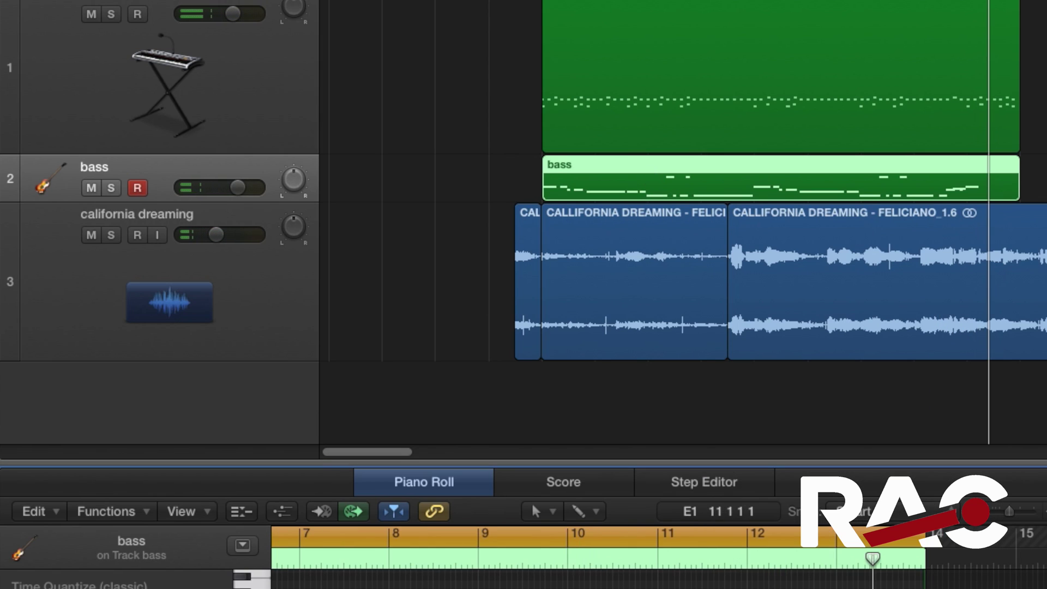
left_click_drag(537, 460, 490, 280)
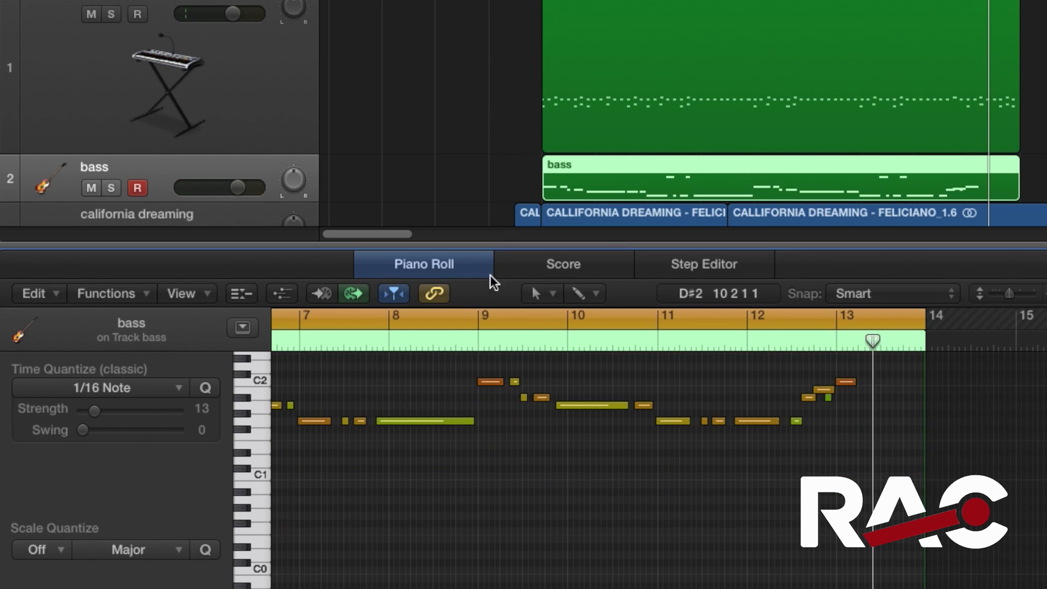
key("super+Left")
key("super+a")
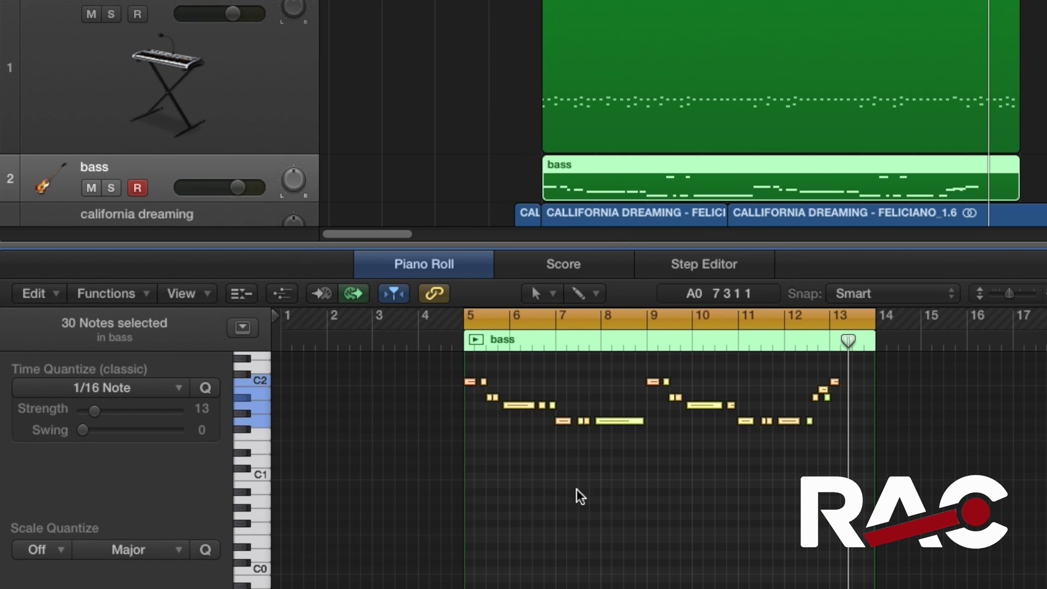
Select all notes of the haviitz drum region and set the 1/16 Note quantize strength to 9
left_click(616, 14)
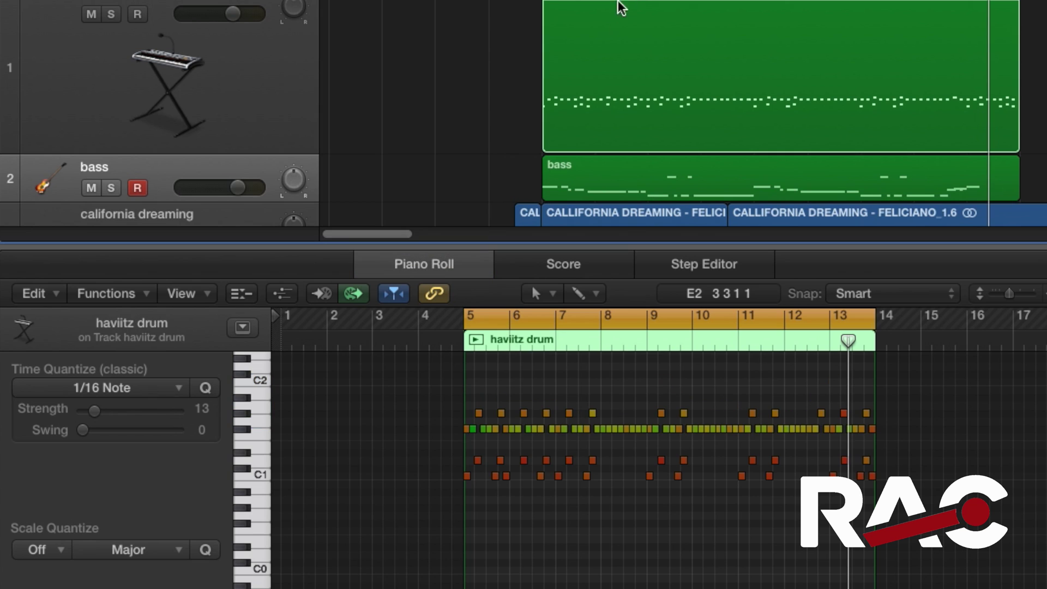
key("super+a")
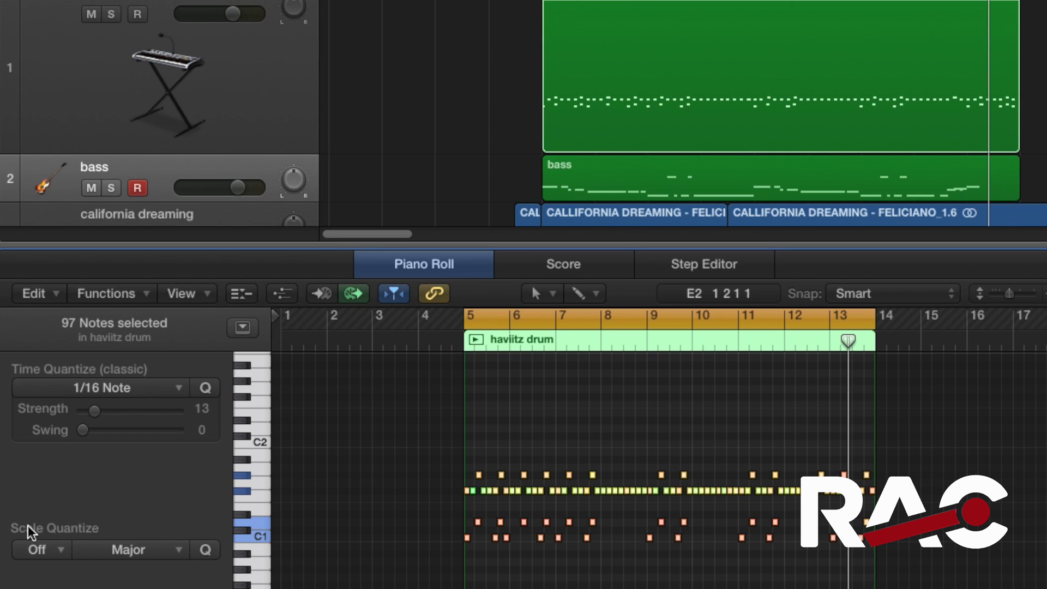
left_click_drag(86, 411, 90, 411)
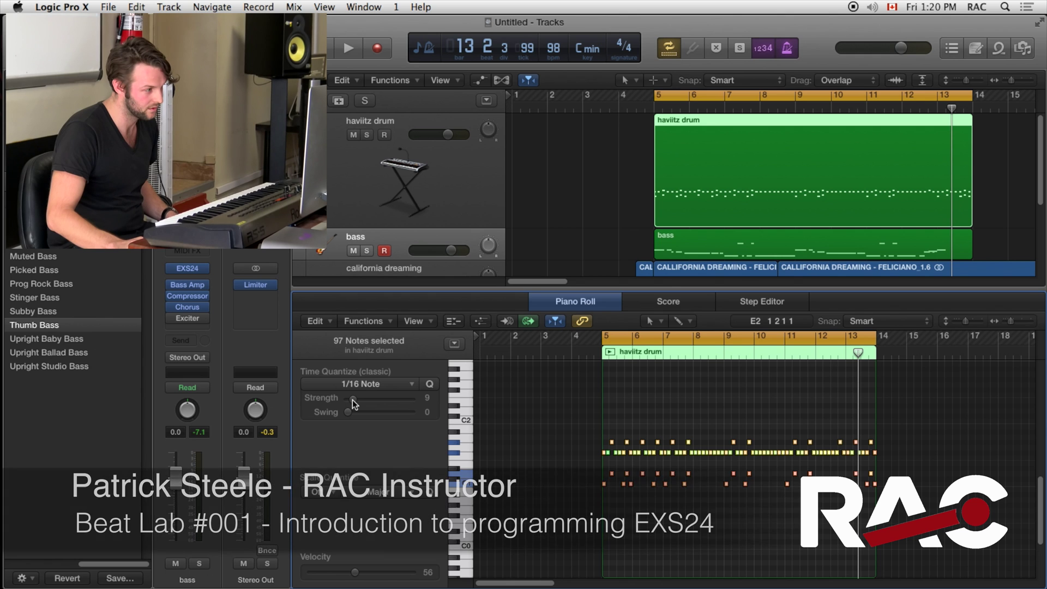
Play back the arrangement and turn off record enable on the bass track
key("space")
scroll(780, 188, "down", 2)
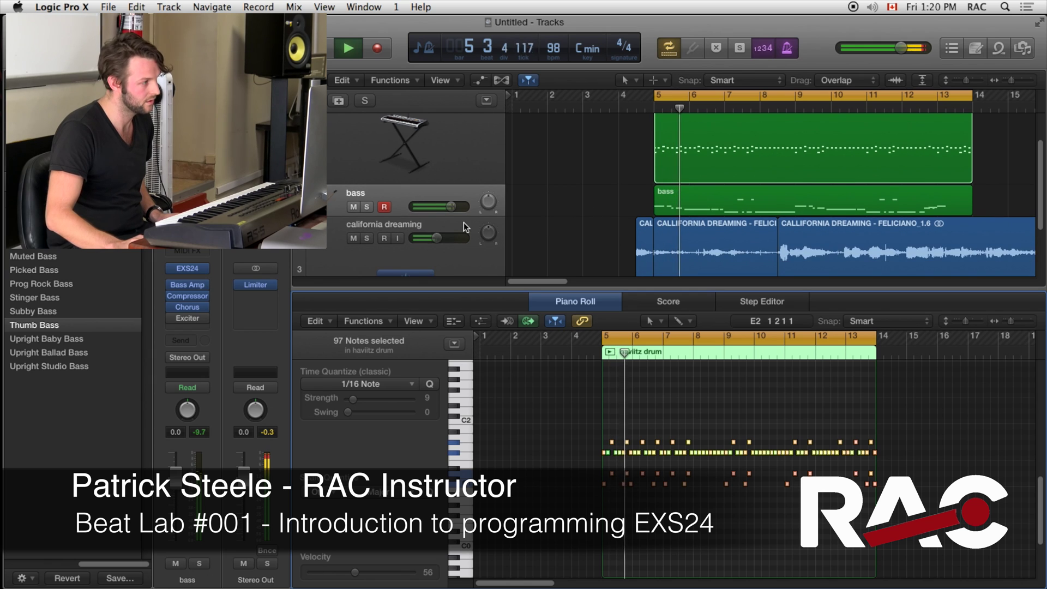
left_click(382, 207)
scroll(705, 218, "down", 3)
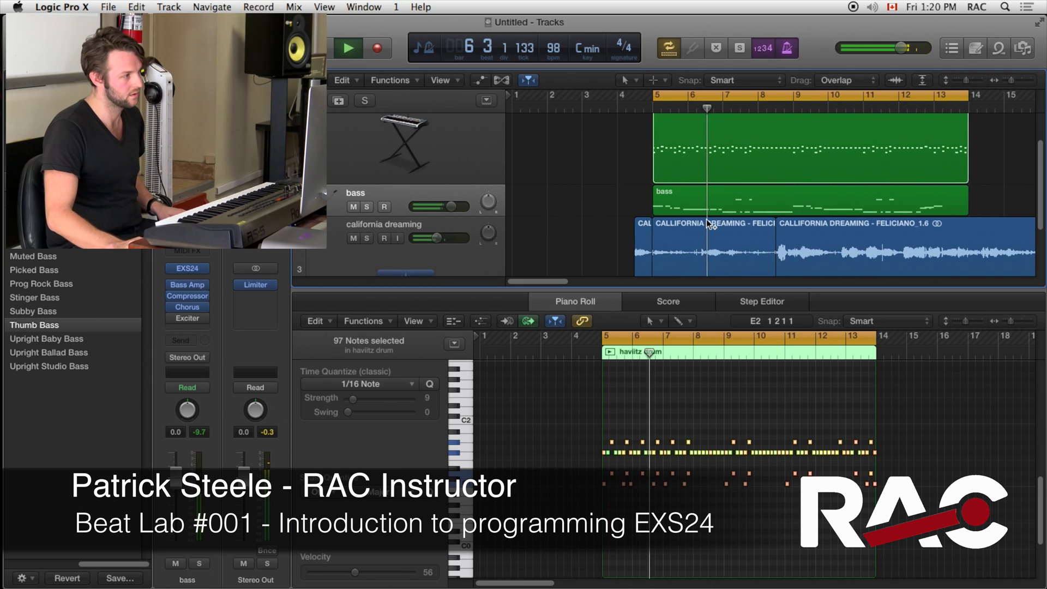
scroll(715, 217, "down", 3)
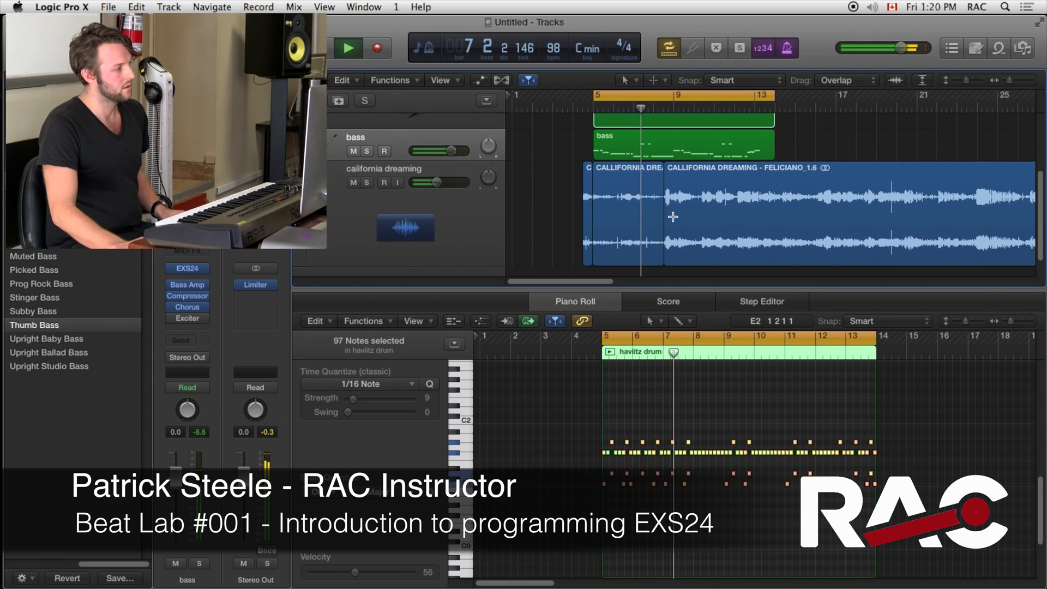
Lower the bass track's volume to -1.4 dB during playback
left_click(392, 178)
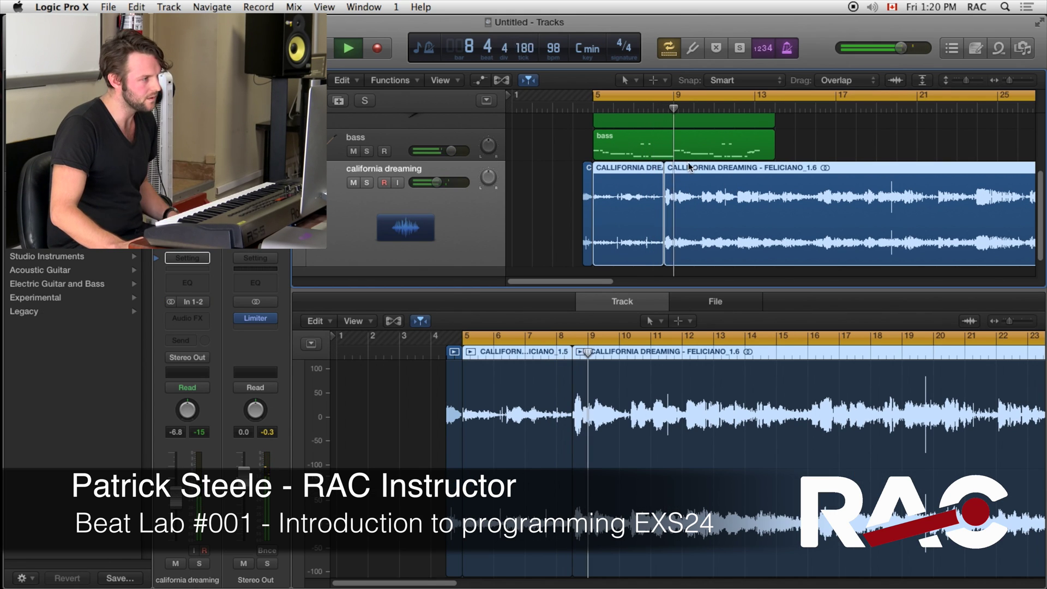
scroll(742, 196, "right", 2)
left_click_drag(450, 151, 447, 151)
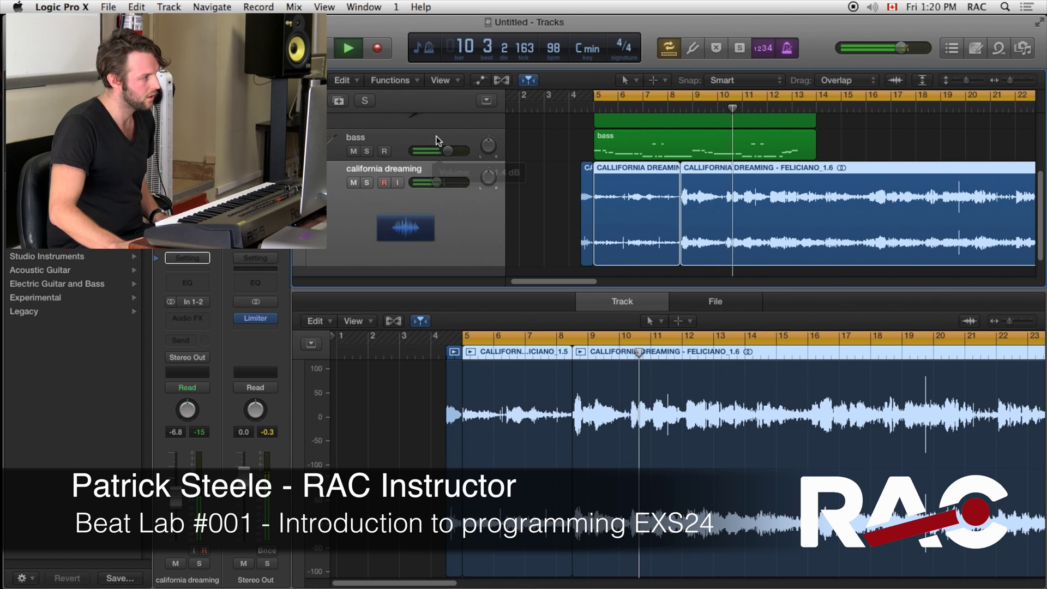
Select the bass track and insert the Distortion II effect in its next free audio effect slot
left_click(434, 139)
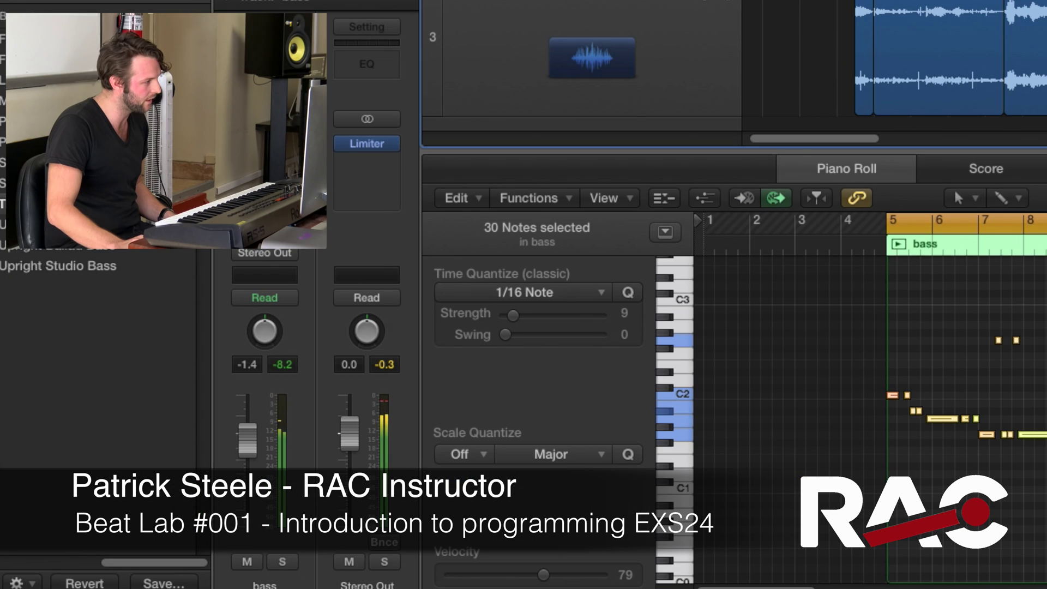
left_click(264, 190)
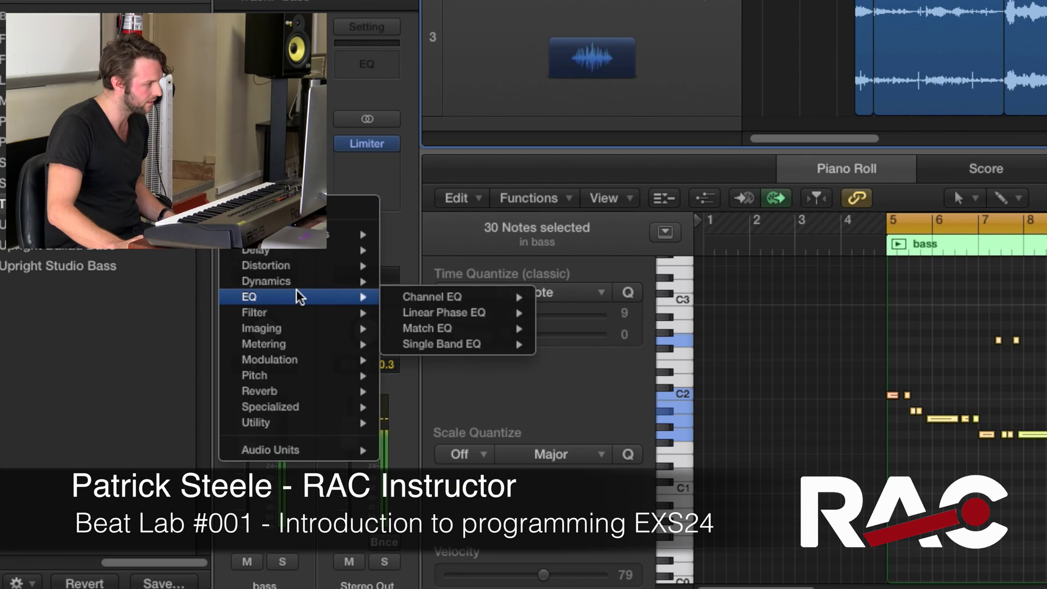
mouse_move(292, 267)
mouse_move(448, 315)
left_click(572, 312)
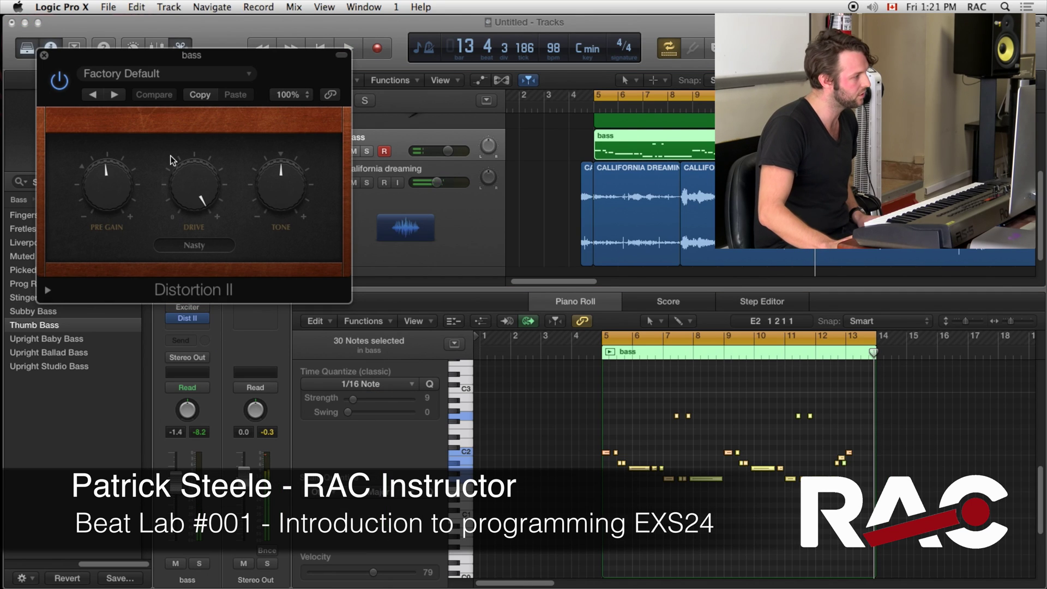
Raise the pre gain and tone of the bass distortion and reduce its drive
left_click_drag(117, 187, 107, 142)
left_click_drag(201, 197, 209, 336)
left_click(282, 170)
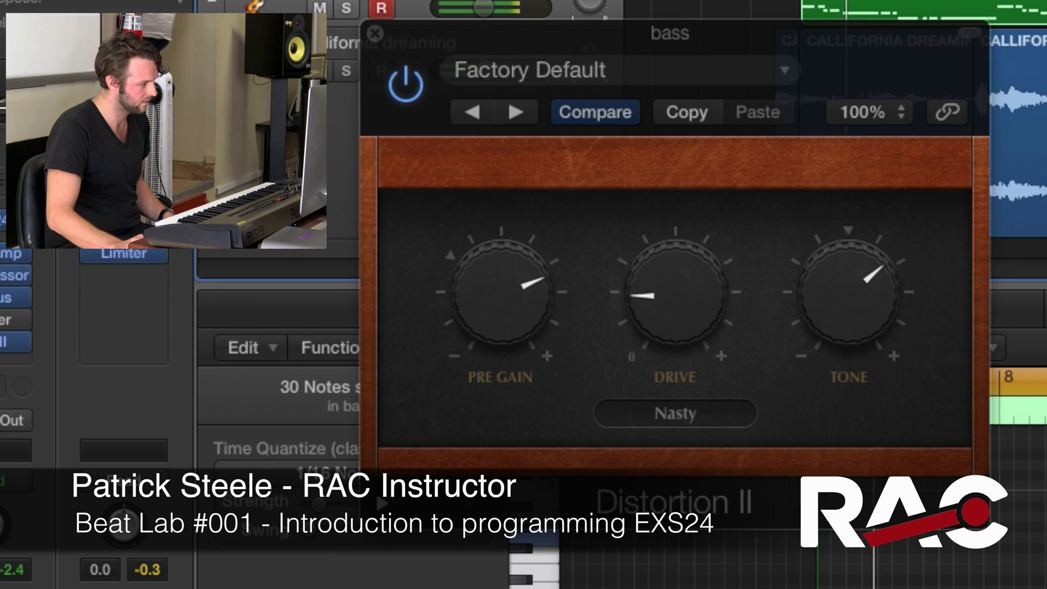
Close the Distortion II window and lower the bass track's volume to -9.6 dB
left_click(375, 33)
left_click_drag(482, 8, 479, 8)
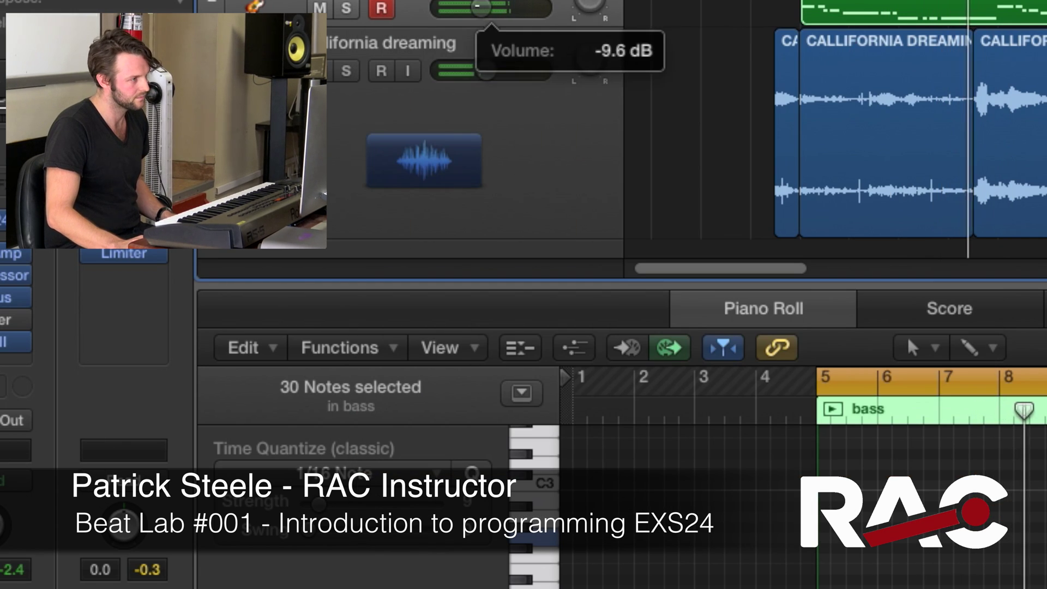
Divide the bass region in two at position 9 1 1 1
left_click(999, 1)
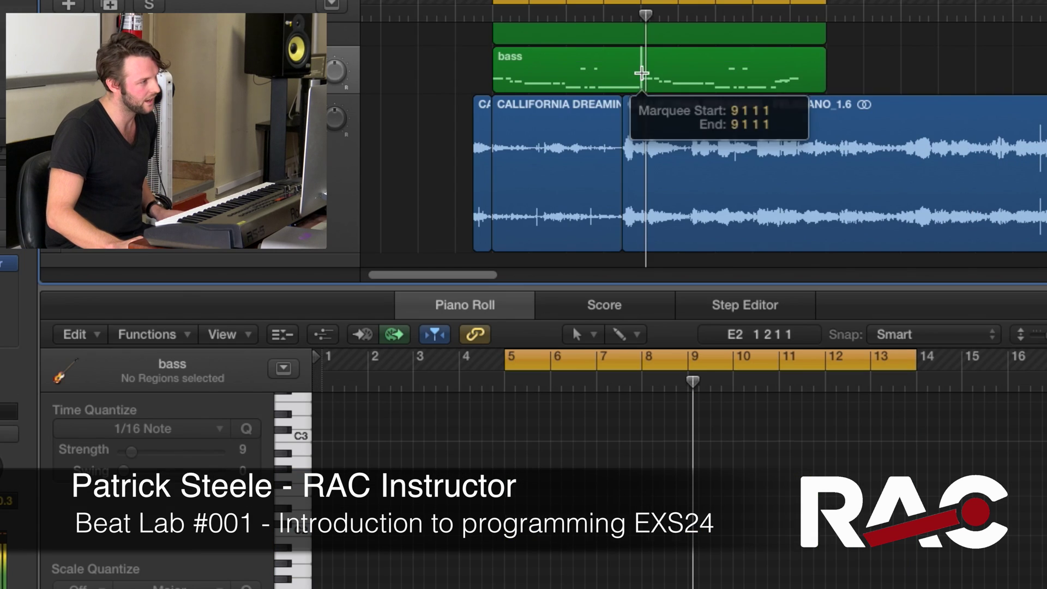
left_click(641, 73, "super")
key("super+Right")
key("super+Right")
left_click(638, 83)
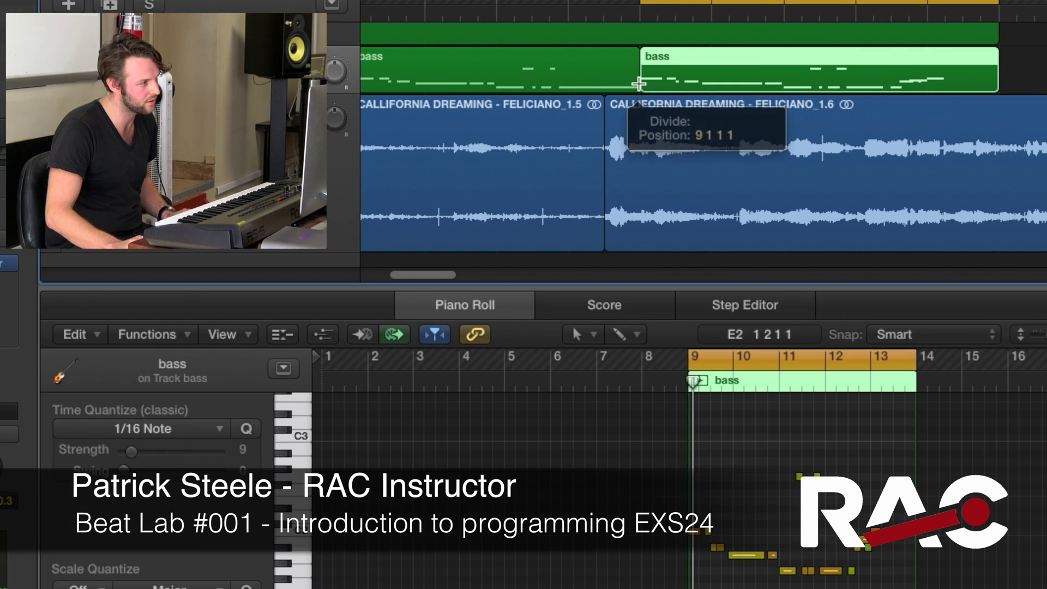
Divide the second bass region at bar 13 and delete the leftover piece after it
left_click(934, 77)
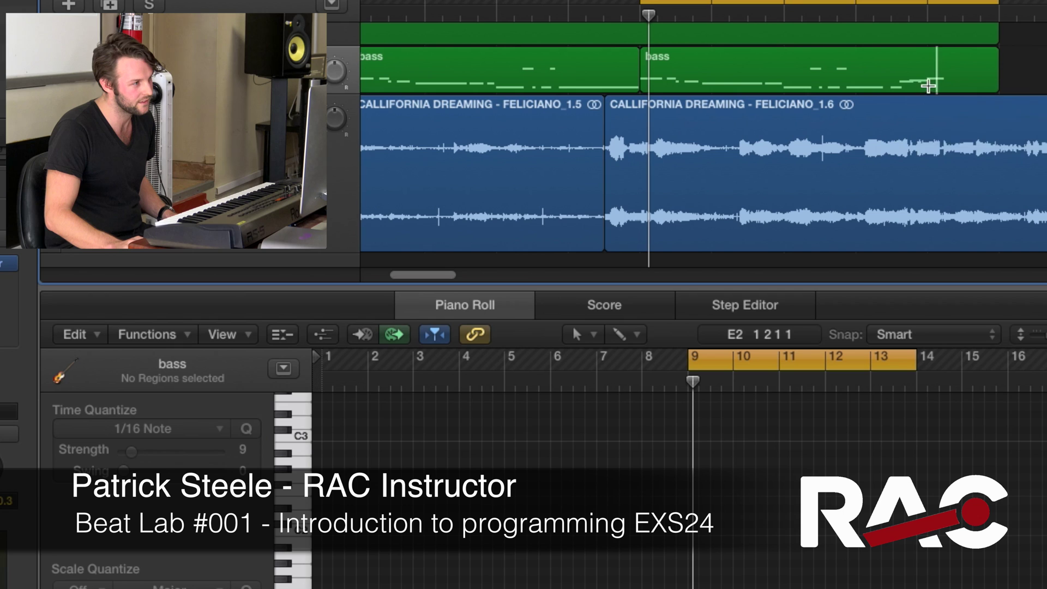
left_click(889, 81)
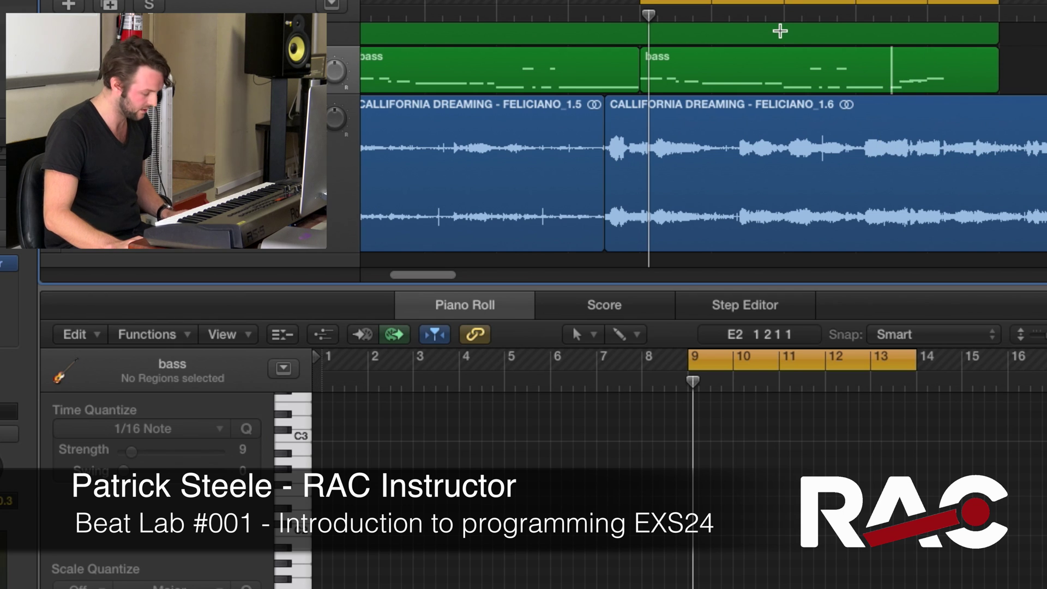
key("space")
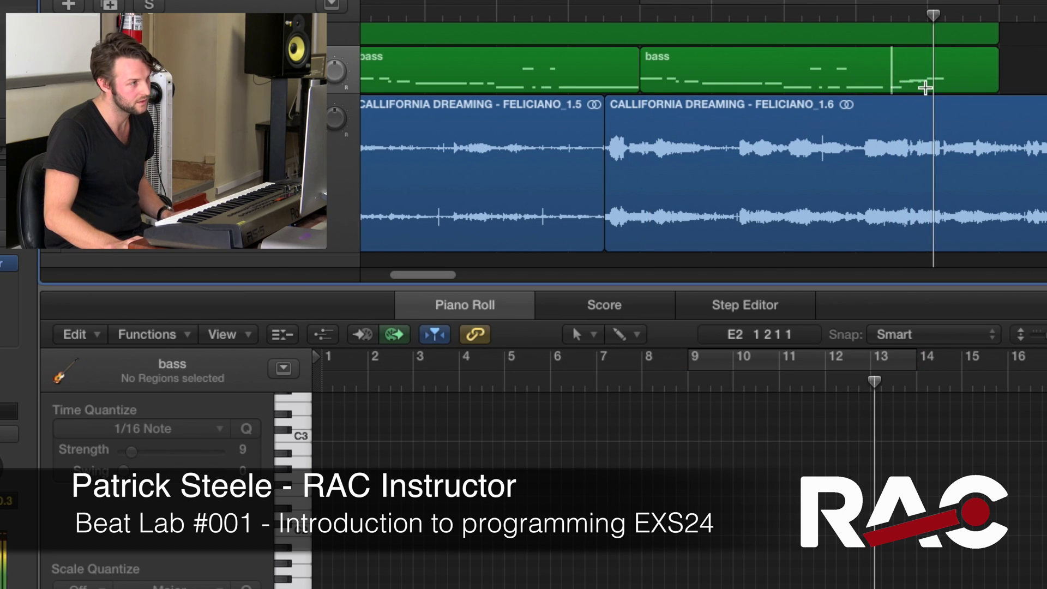
double_click(925, 85)
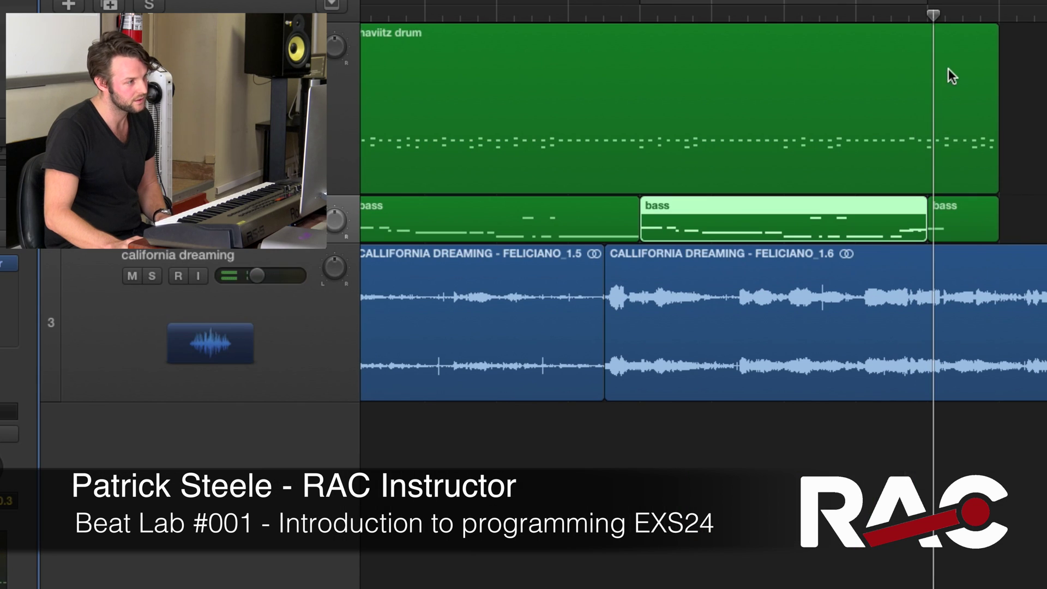
left_click(960, 211)
key("Delete")
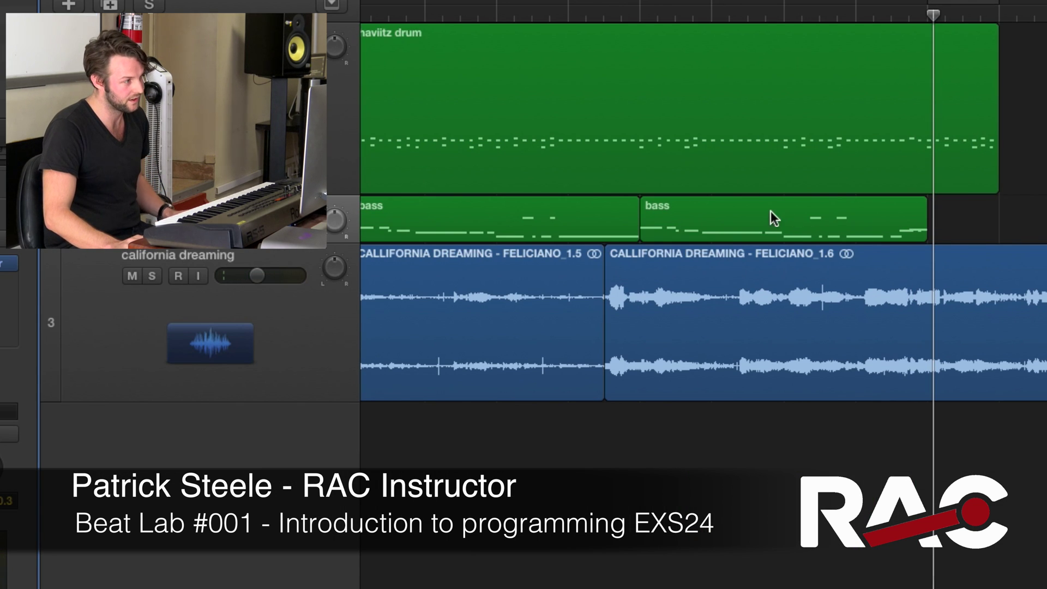
Open the second bass region in the Piano Roll and delete the short note near the end of bar 12
left_click(839, 211)
key("e")
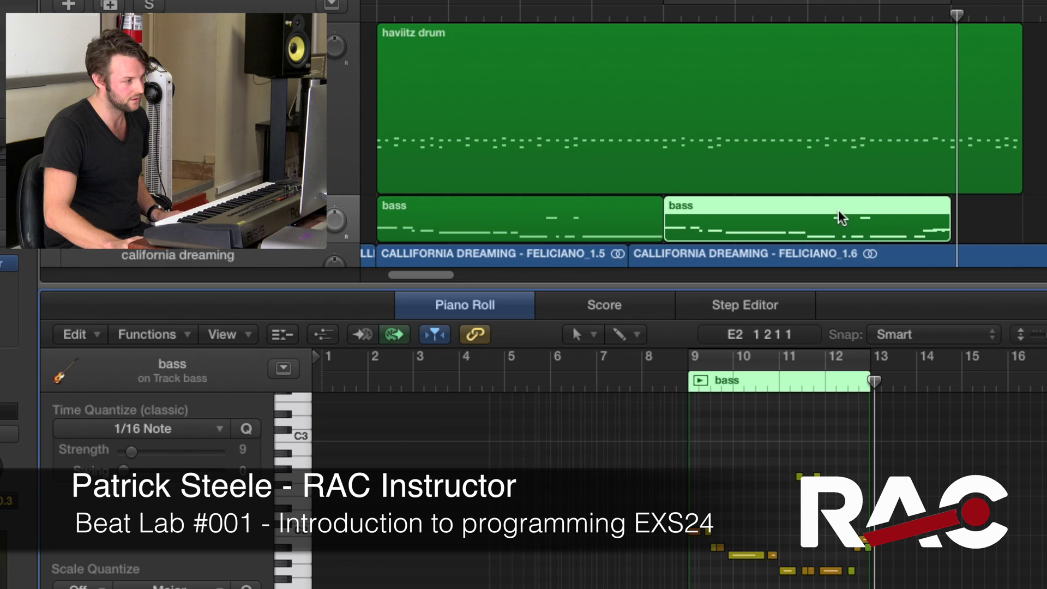
key("z")
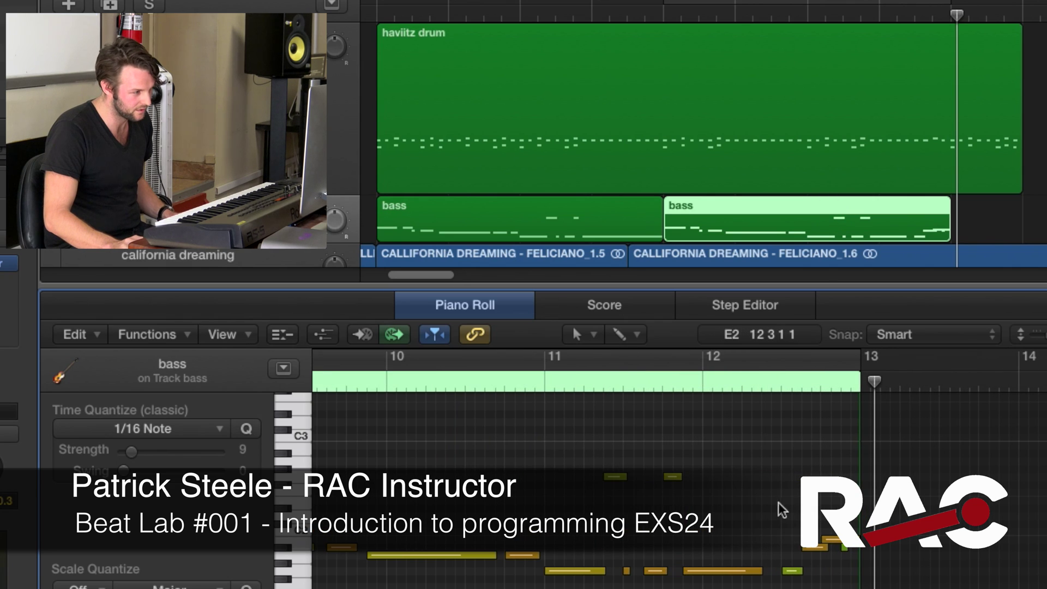
left_click(723, 570)
key("shift+space")
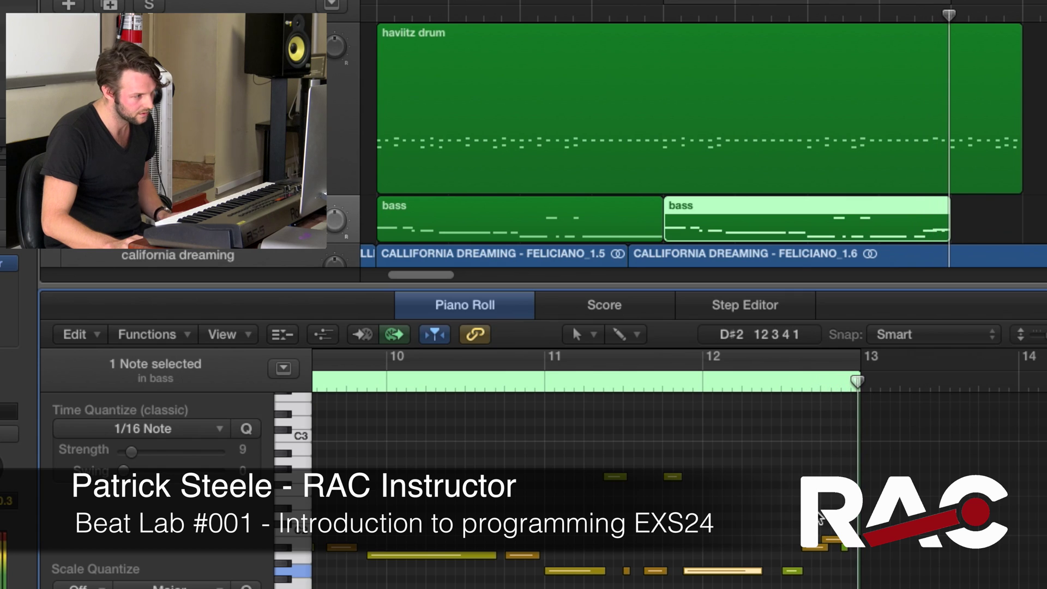
left_click_drag(814, 507, 850, 544)
left_click(852, 548)
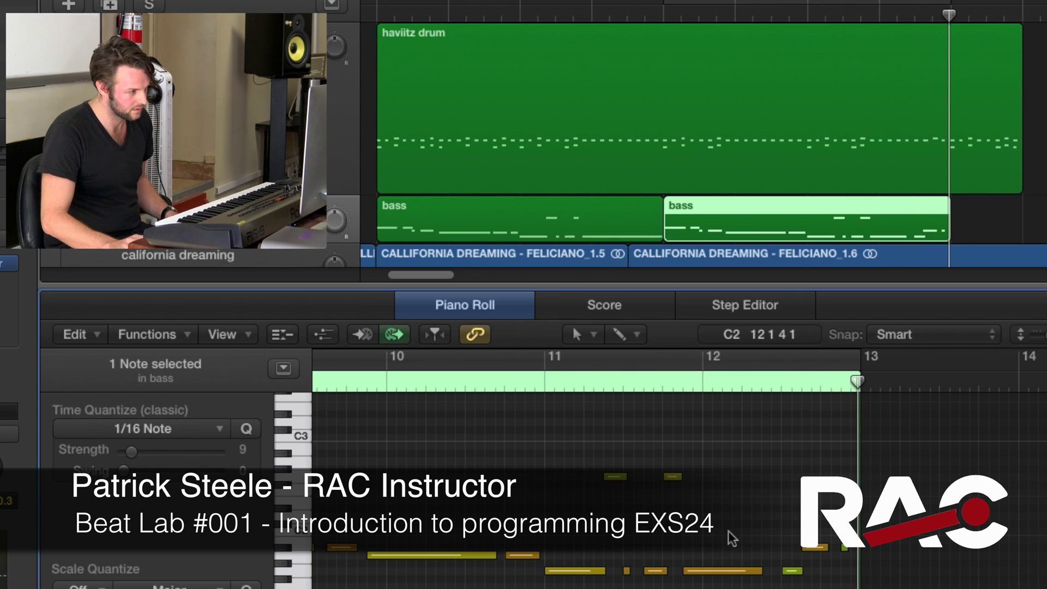
left_click(728, 570)
key("shift+Return")
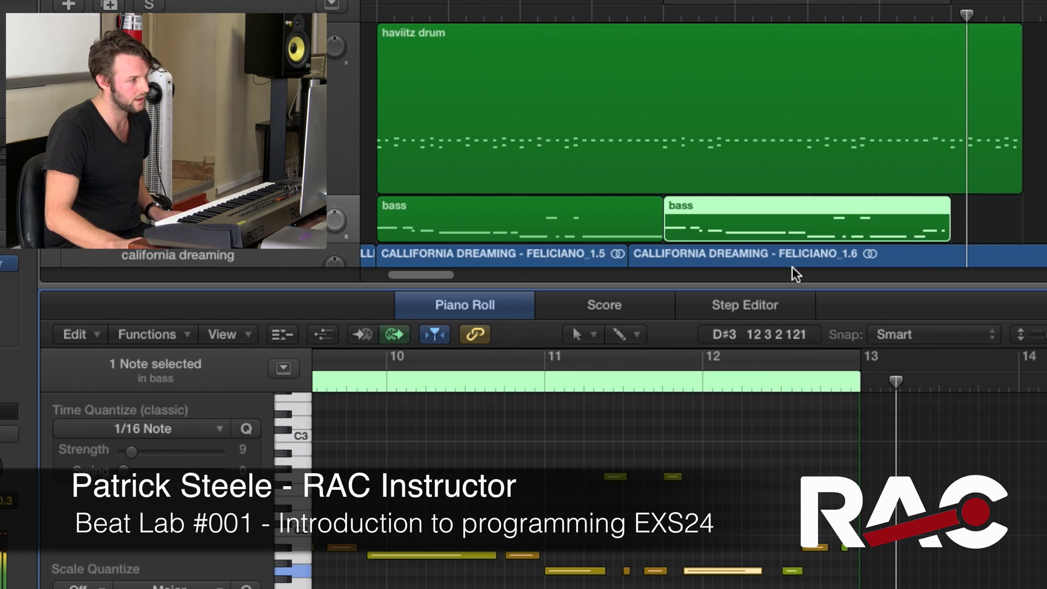
Repeat the second bass region three times so the copies follow directly after it
scroll(831, 242, "down", 4)
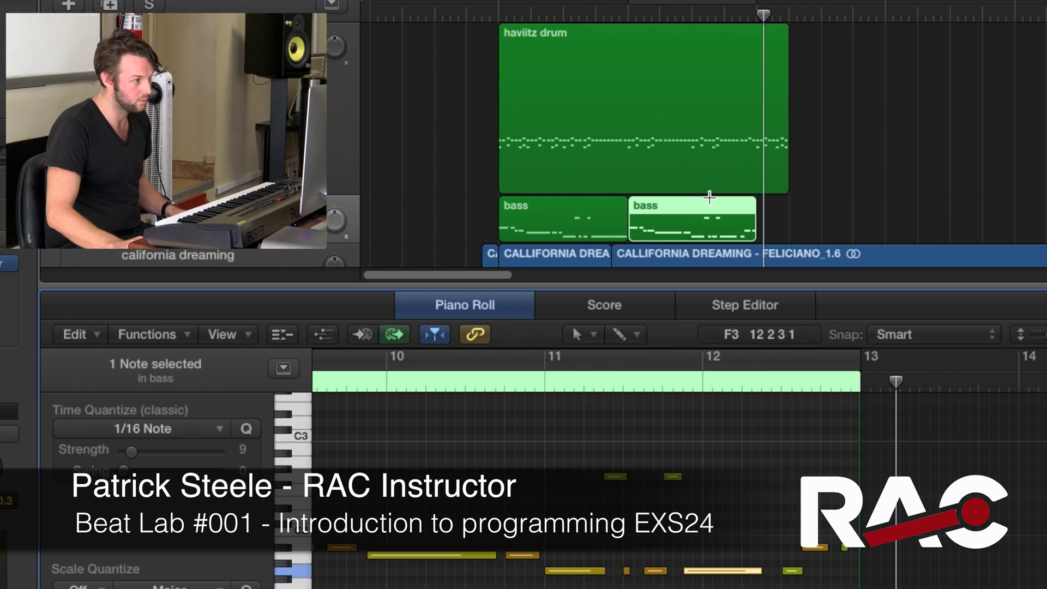
key("super+r")
key("super+z")
left_click(837, 177, "super")
left_click(717, 207)
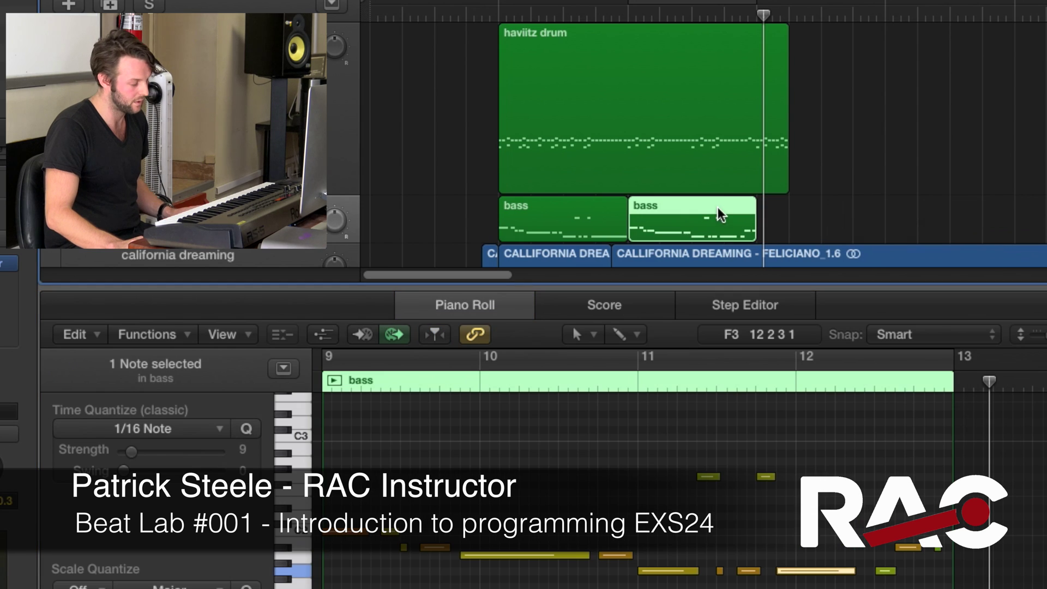
key("super+r")
key("super+r")
key("super+r")
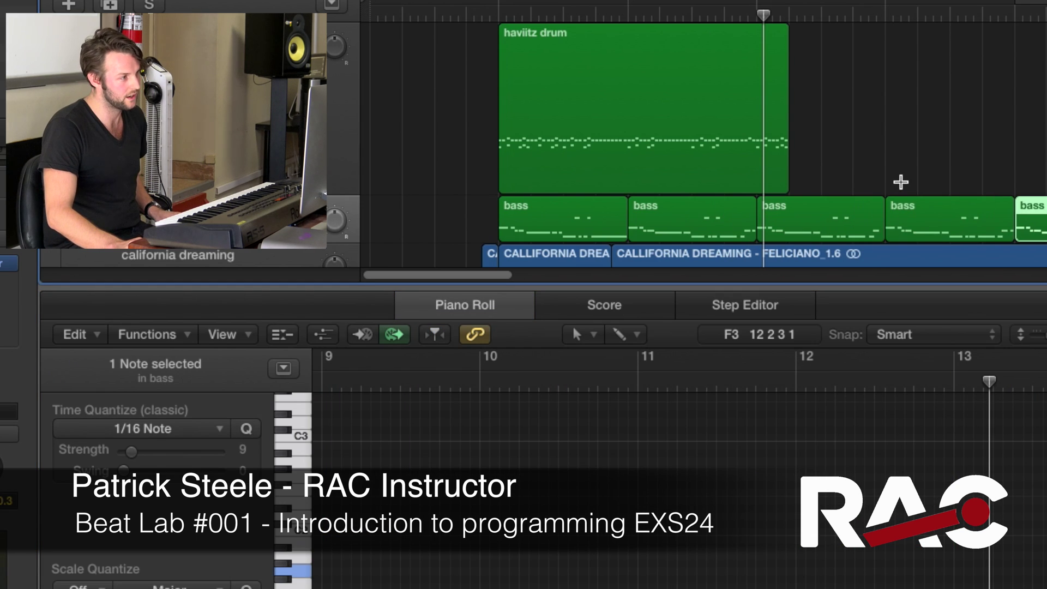
Select the whole haviitz drum region in the arrangement
scroll(787, 162, "down", 3)
scroll(502, 73, "up", 4)
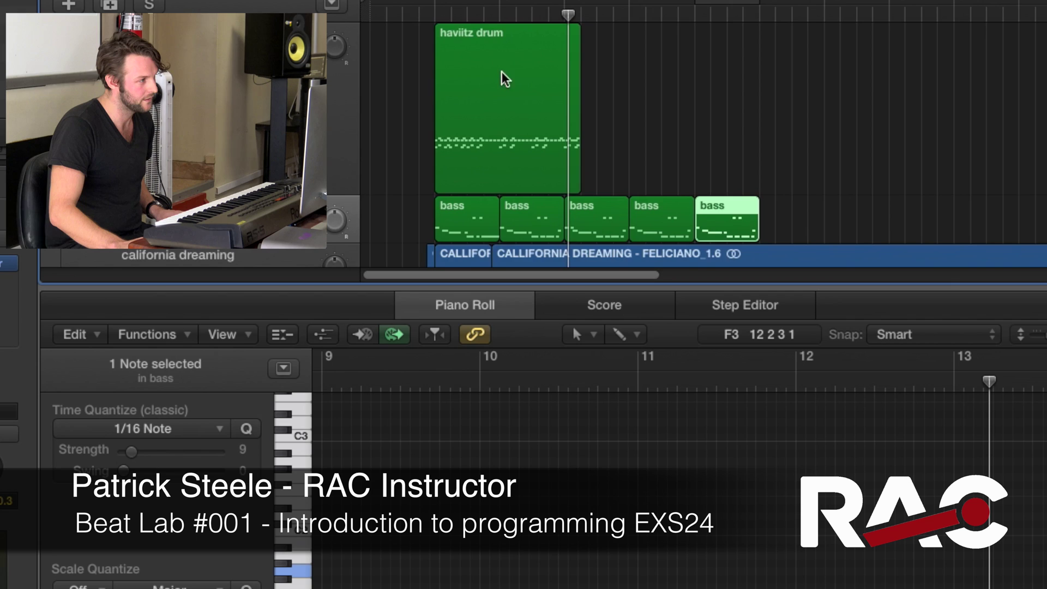
left_click(493, 153, "super")
key("t")
key("t")
left_click(425, 134, "super")
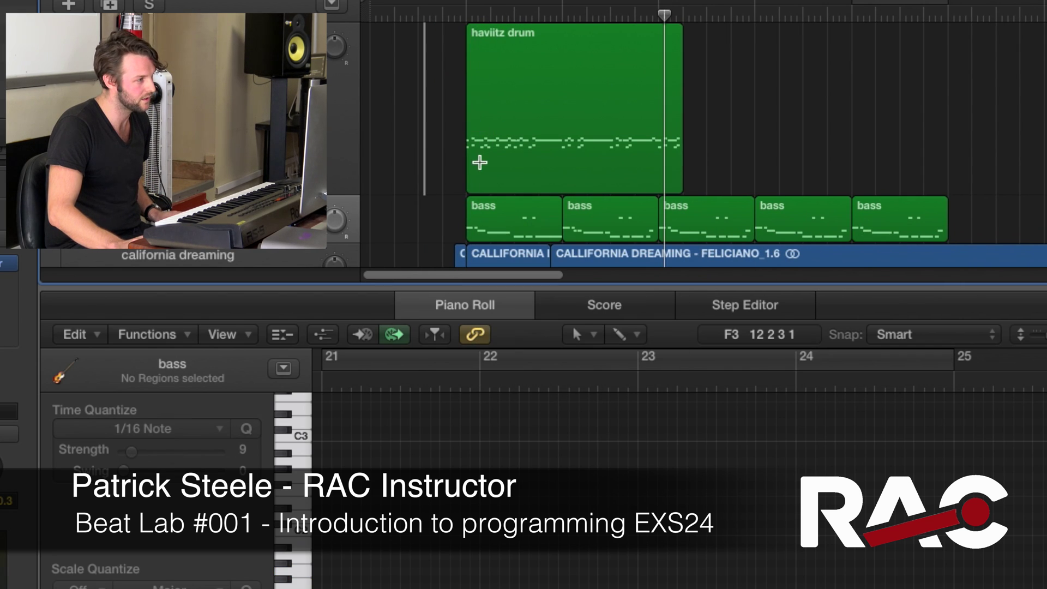
scroll(482, 158, "up", 5)
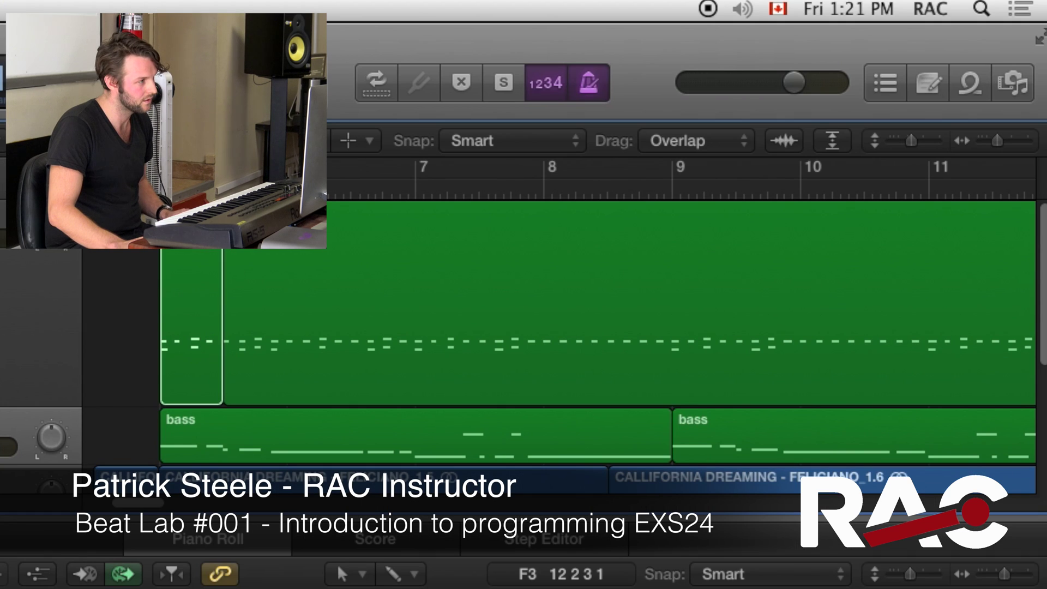
left_click(194, 265, "super")
left_click(194, 240)
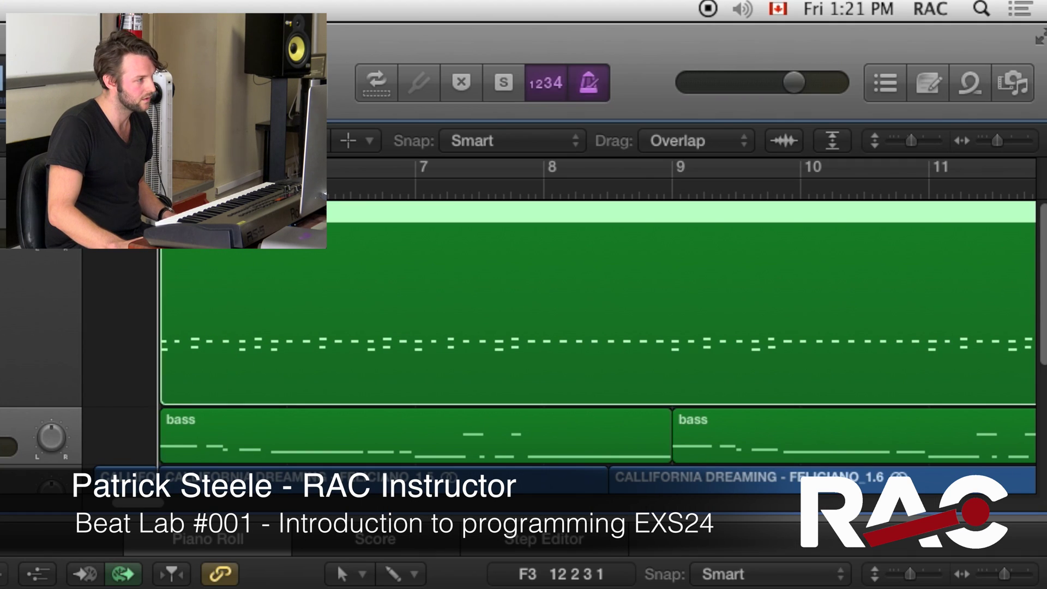
Try repeating the haviitz drum region once, and undo the added copy
key("space")
key("super+r")
scroll(402, 322, "down", 5)
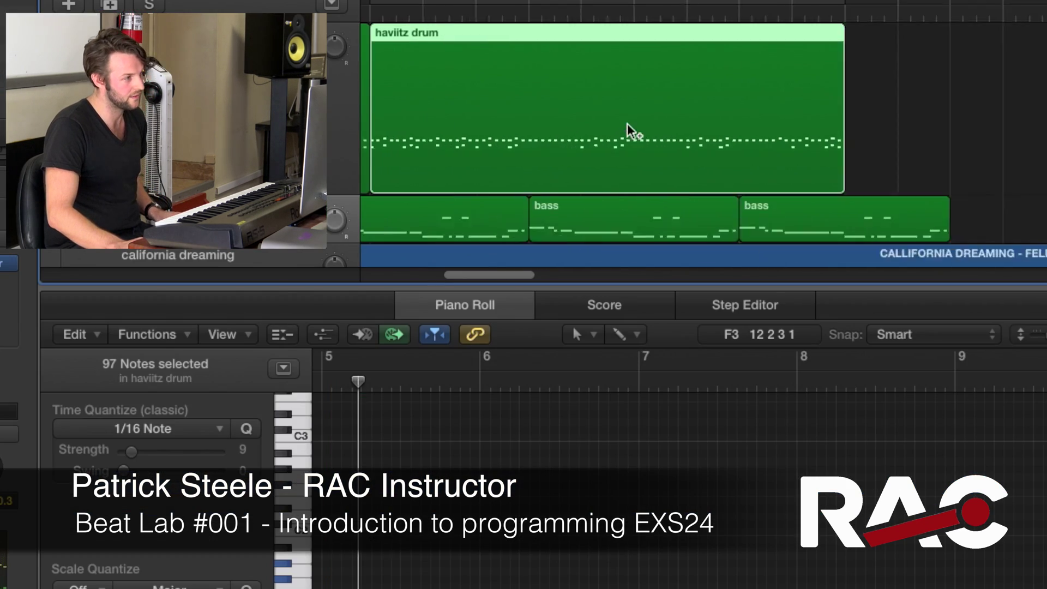
scroll(400, 319, "up", 1)
key("super+z")
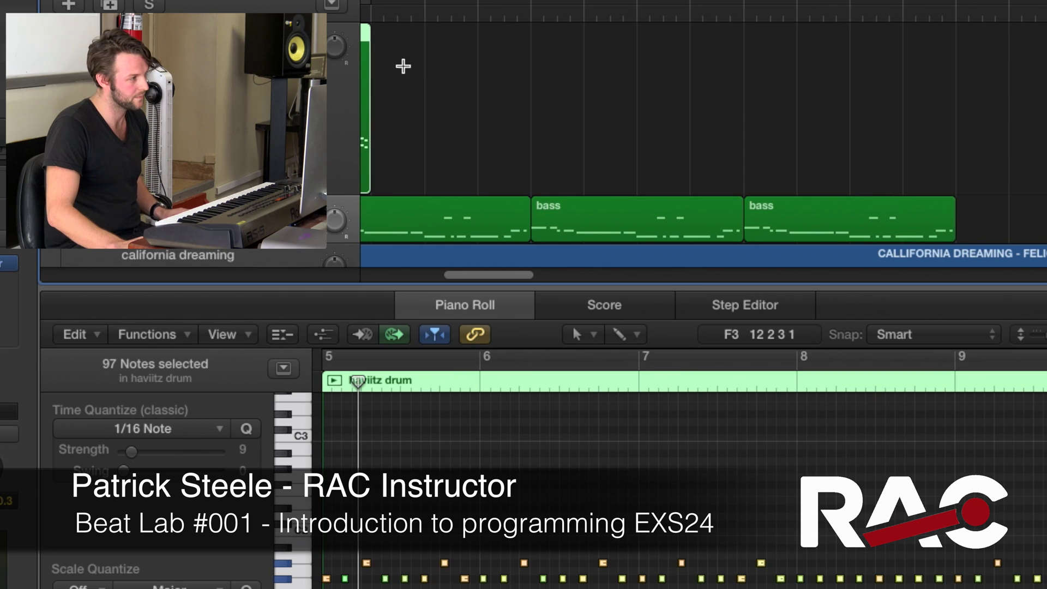
Repeat the haviitz drum region once so the copy follows directly after it
scroll(521, 93, "down", 3)
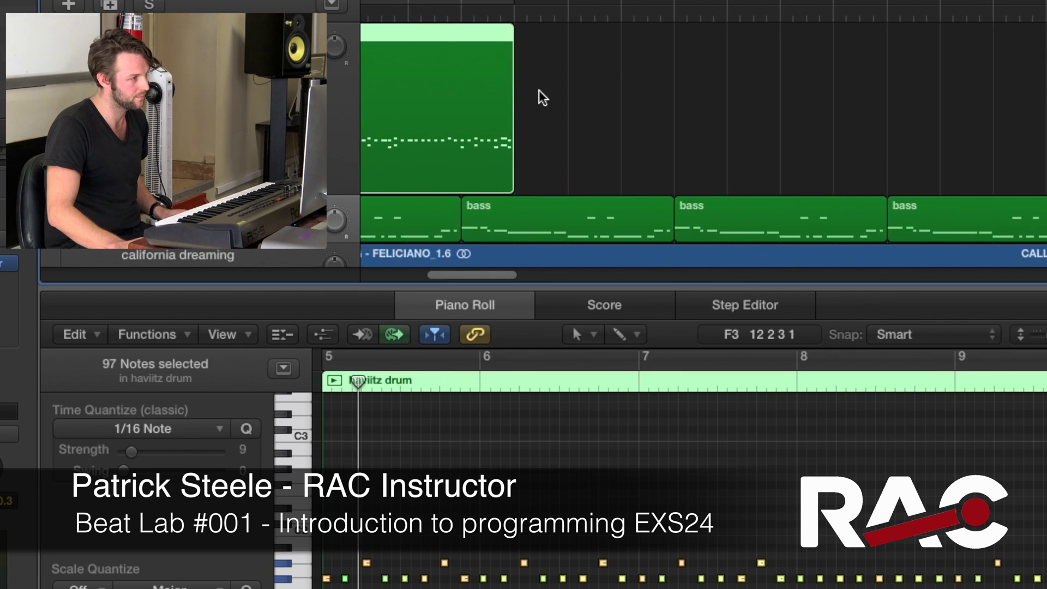
scroll(584, 97, "up", 2)
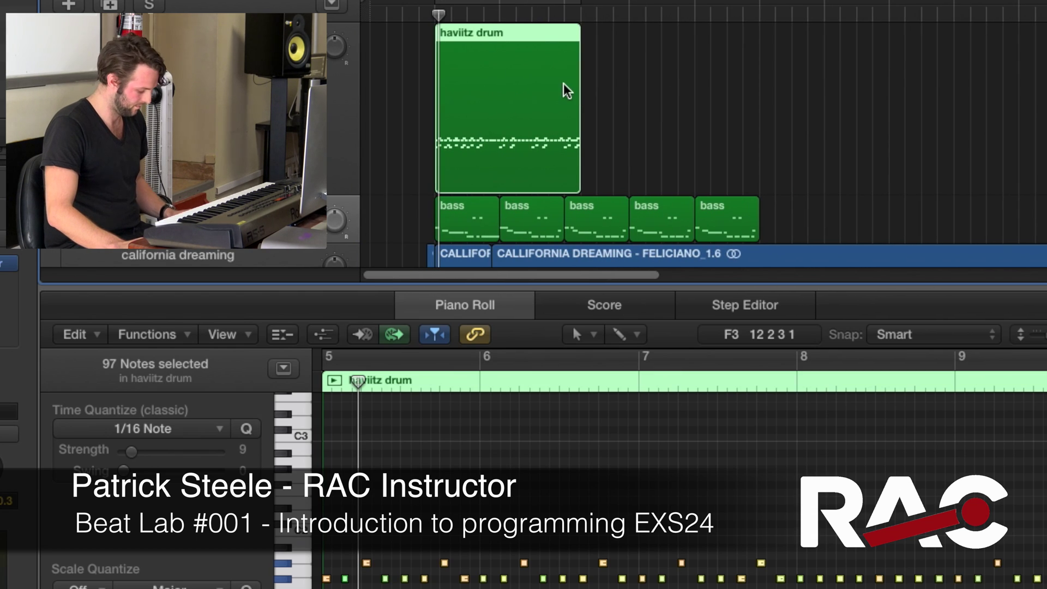
key("super+r")
Play the arrangement back from about bar 5 to hear the repeated drum and bass regions
left_click(426, 94)
mouse_move(432, 20)
left_mouse_down()
mouse_move(415, 20)
mouse_move(428, 21)
left_mouse_up()
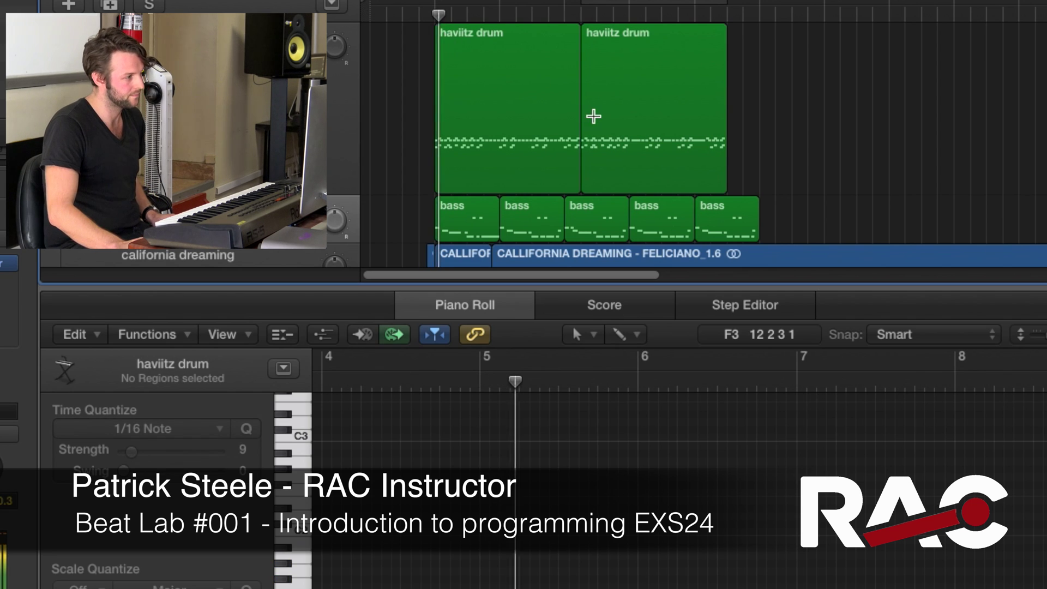
scroll(593, 115, "down", 5)
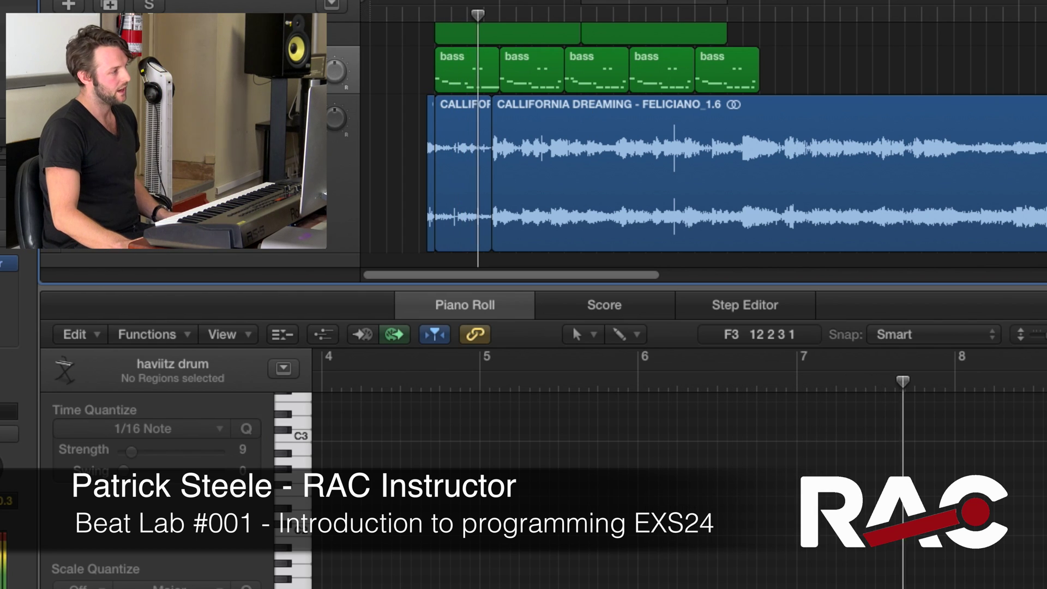
scroll(593, 116, "up", 5)
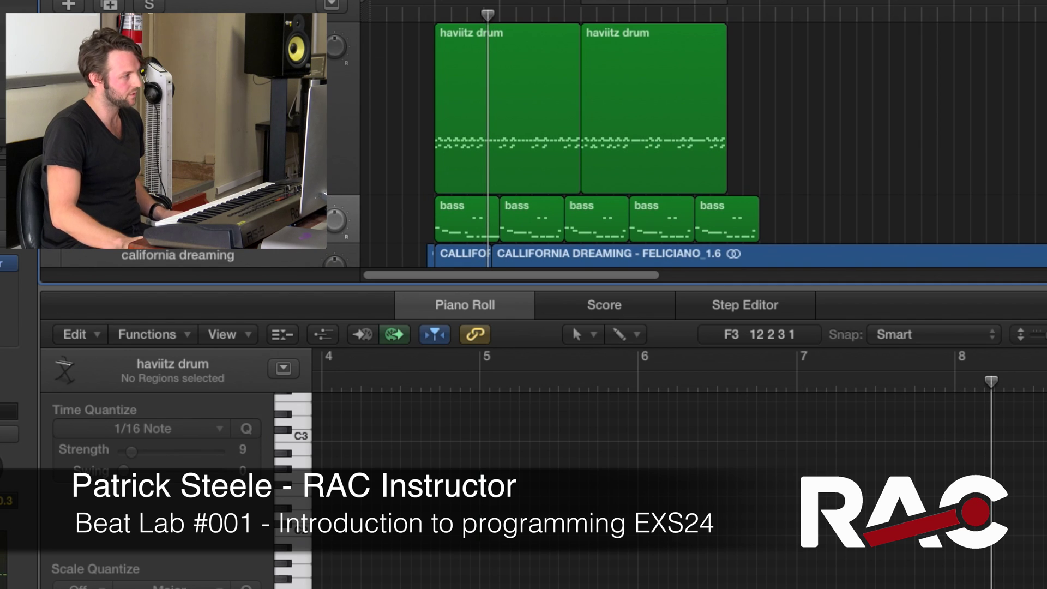
Select the haviitz drum track and add a new Drummer track below it
key("Up")
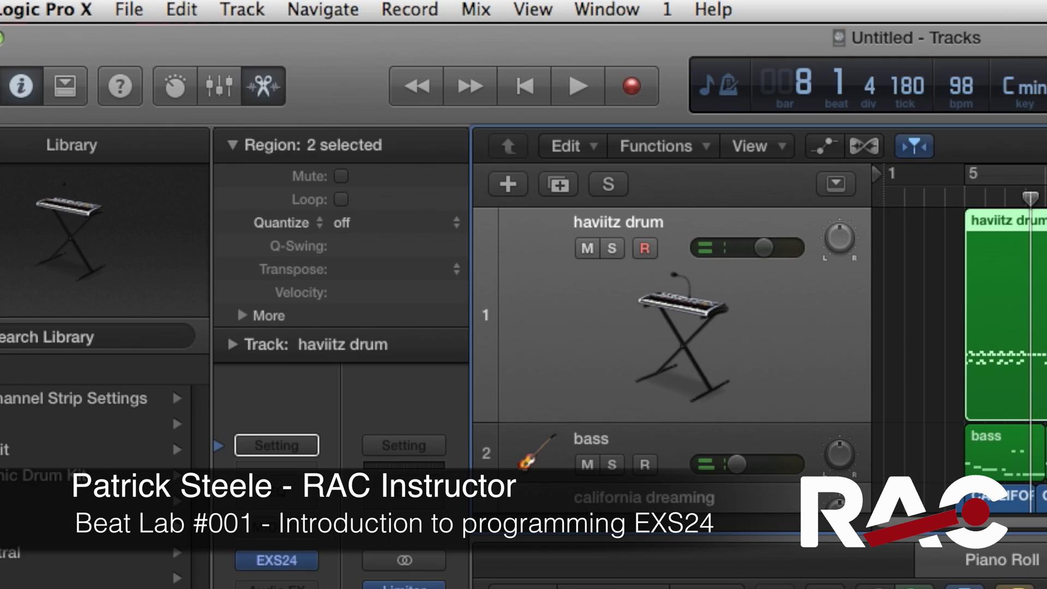
left_click(210, 7)
mouse_move(180, 8)
mouse_move(240, 10)
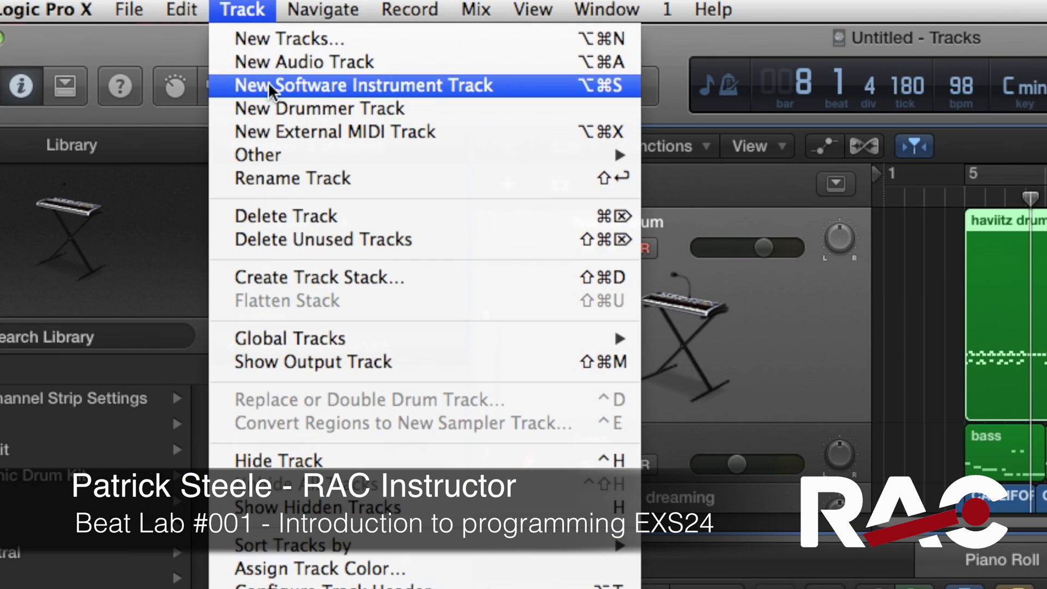
left_click(278, 108)
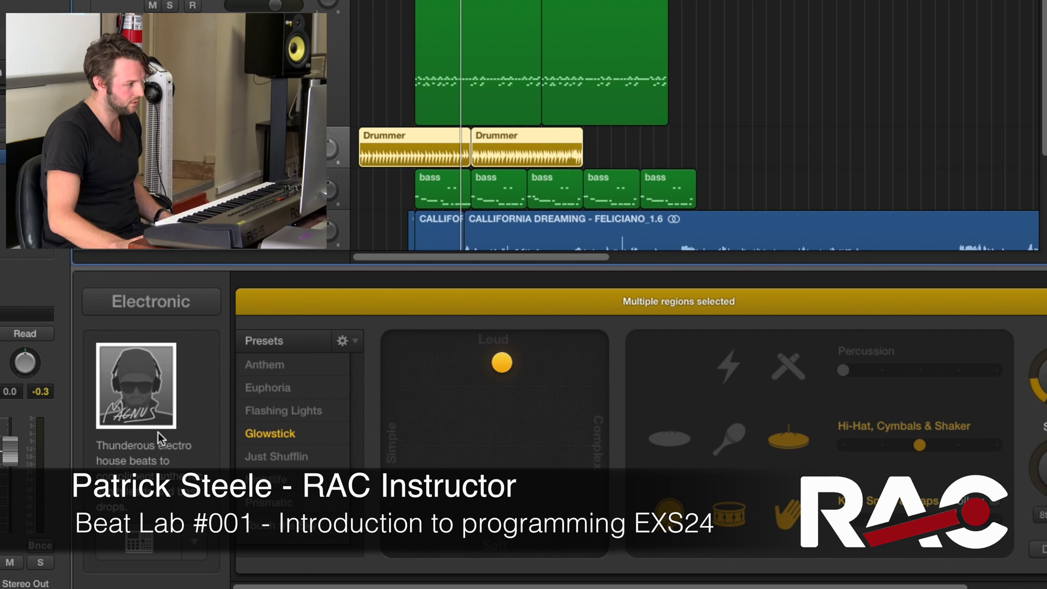
Change the new track's drummer to Ronnie from the Electronic category
left_click(150, 404)
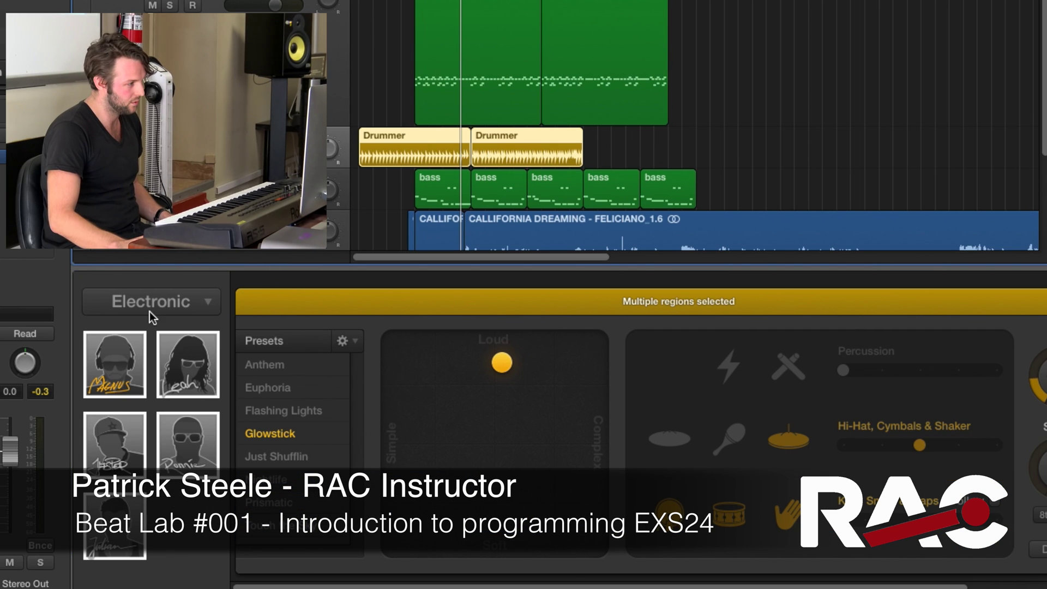
left_click(183, 304)
left_click(172, 305)
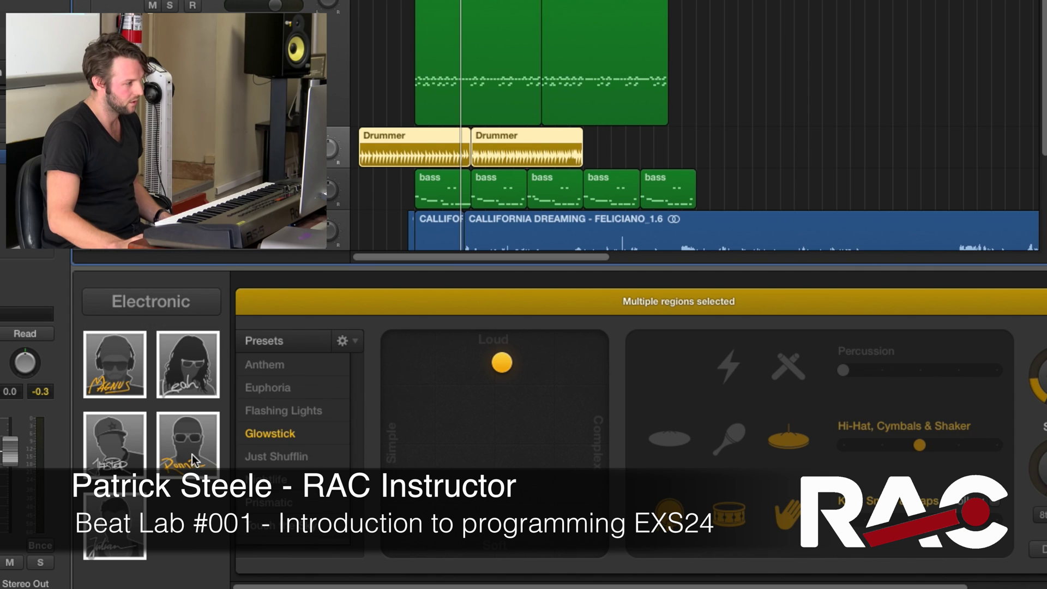
left_click(215, 441)
Move the first Drummer region to bar 9 so it takes the place of the second one
left_click(616, 123)
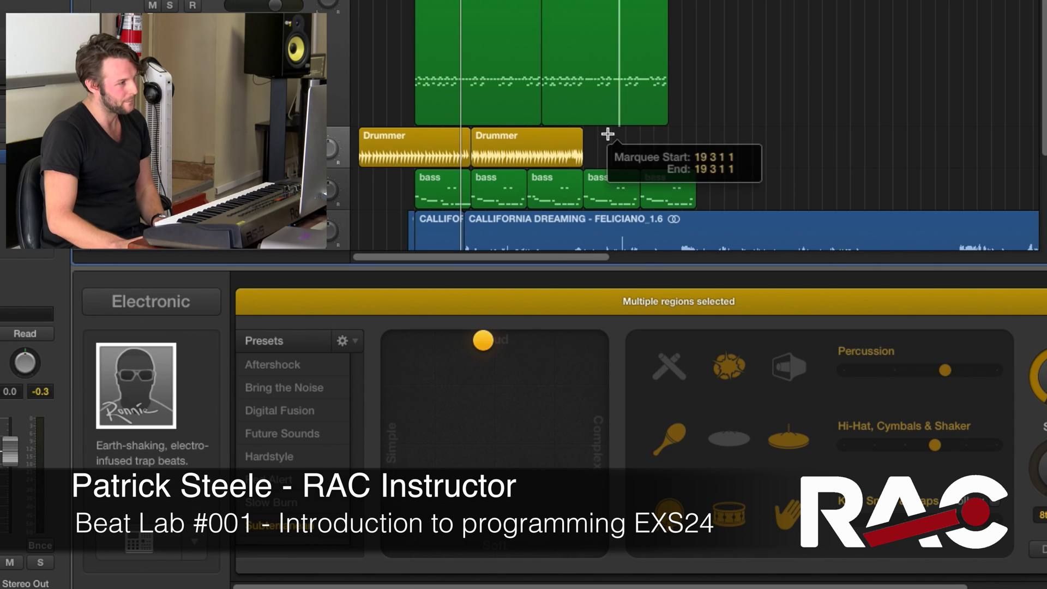
left_click(539, 138)
left_click(410, 128)
left_click_drag(382, 135, 500, 133)
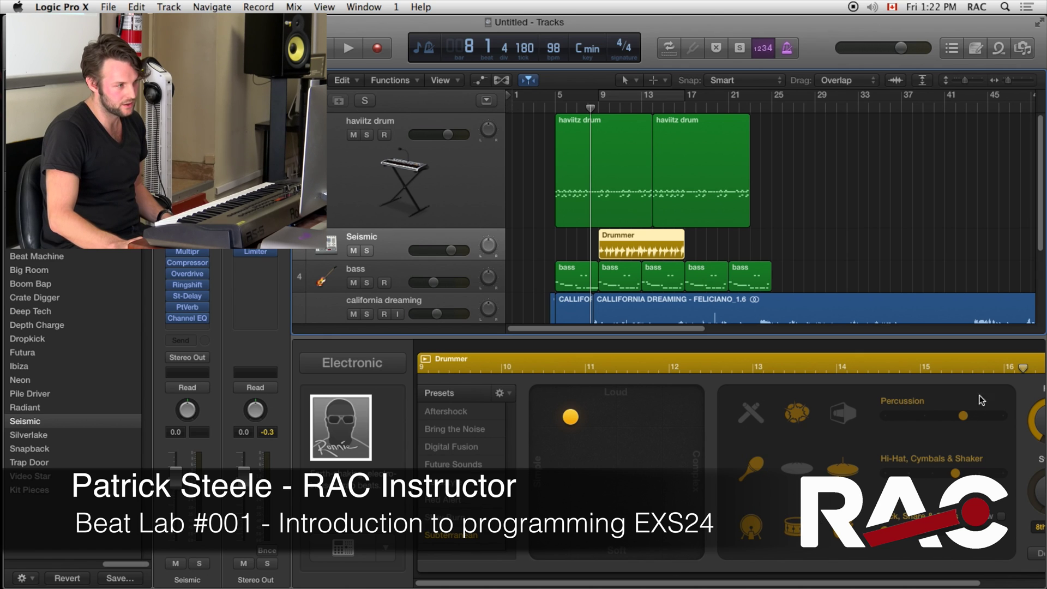
Tone down the Drummer region's loudness, percussion and hi-hat settings and play the arrangement from about bar 8
left_click_drag(489, 582, 557, 584)
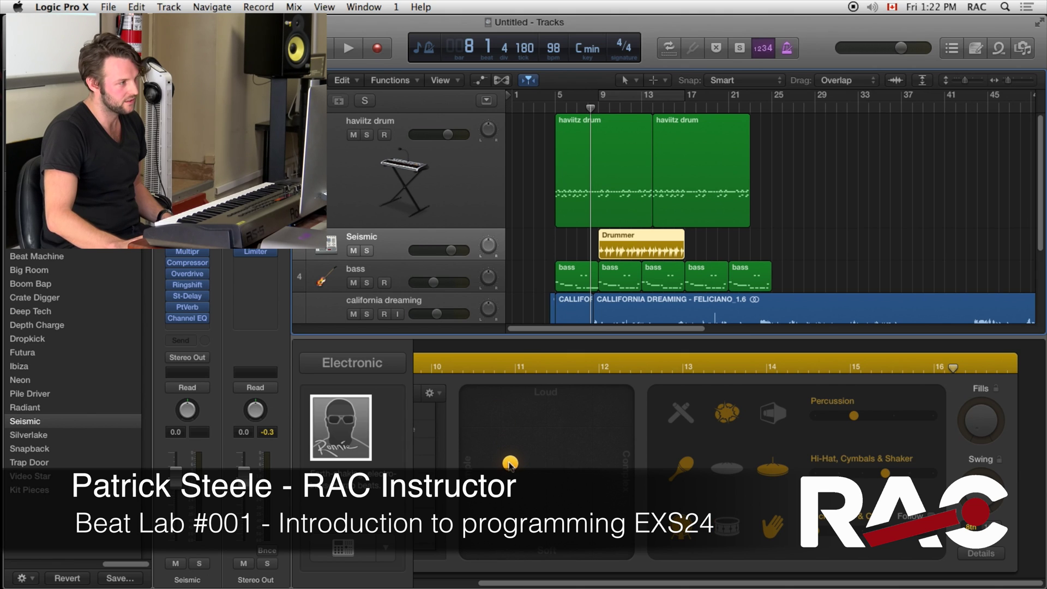
key("space")
left_click(595, 251)
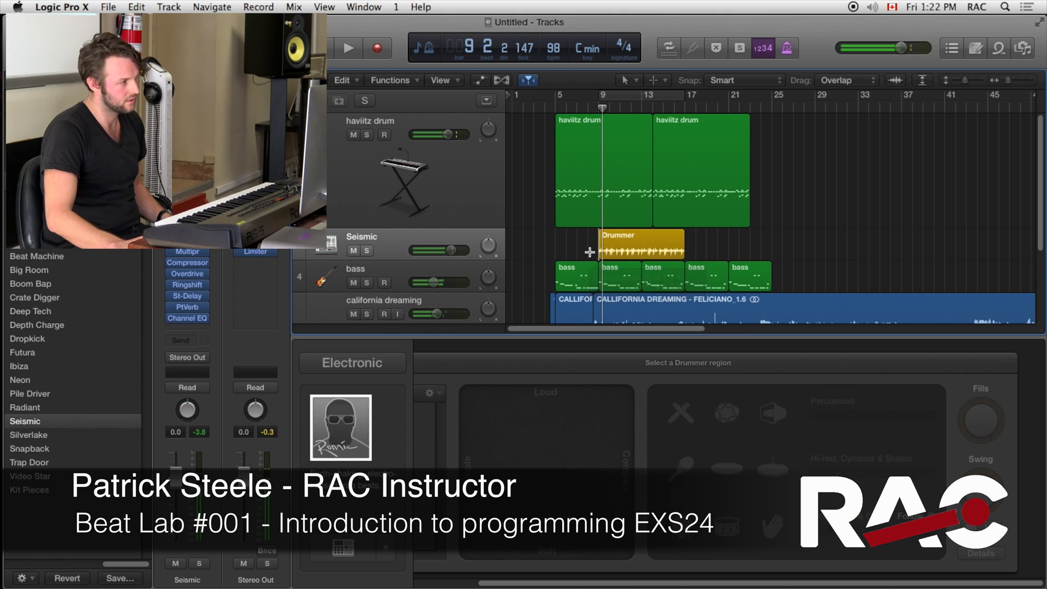
left_click_drag(593, 108, 588, 108)
key("space")
left_click(392, 247)
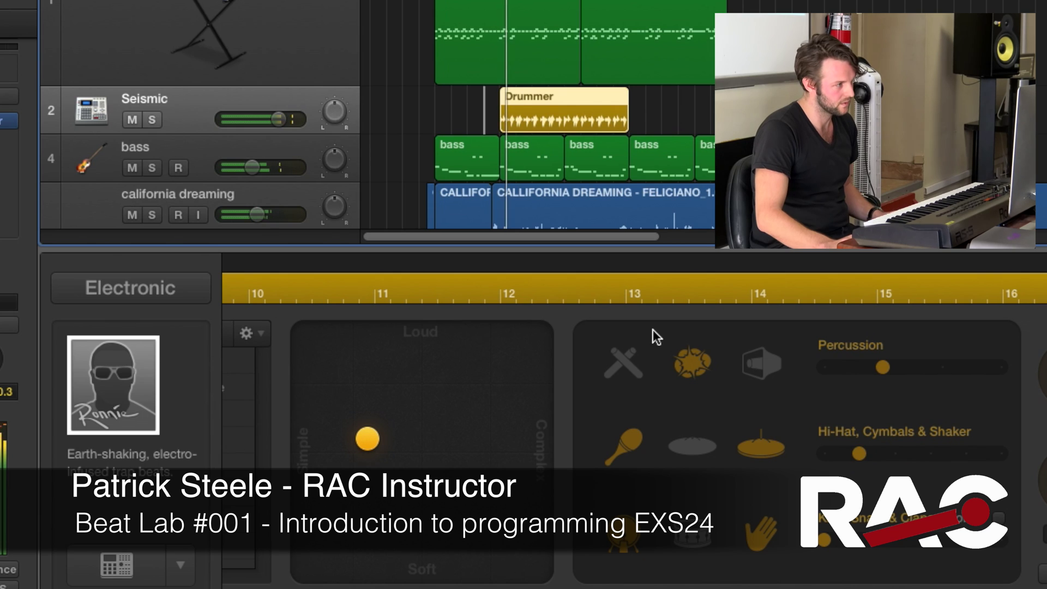
Make the Drummer performance softer on the Loud–Soft pad and lower the Seismic track's volume
left_click(362, 467)
left_click_drag(363, 467, 359, 515)
left_click_drag(278, 119, 249, 118)
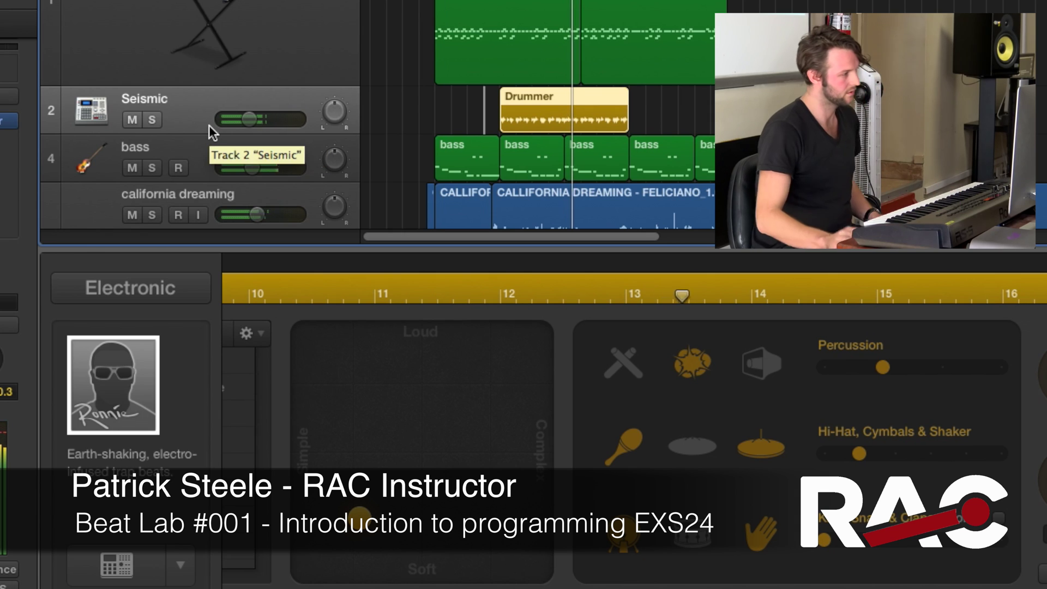
Set the Seismic track's volume to -13.8 dB and repeat the Drummer region once directly after itself
left_click_drag(249, 119, 246, 119)
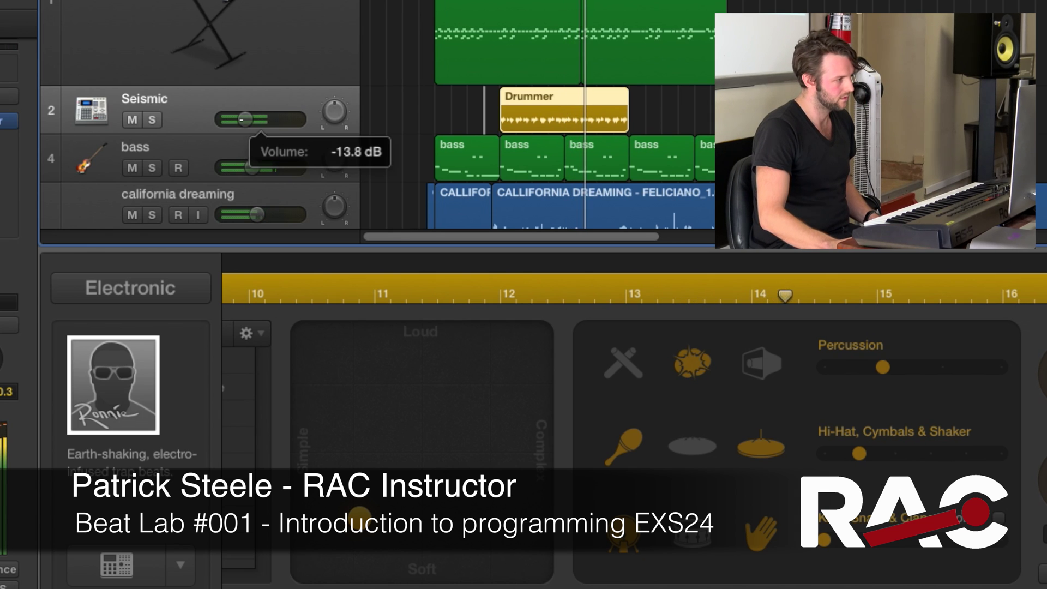
key("super+Left")
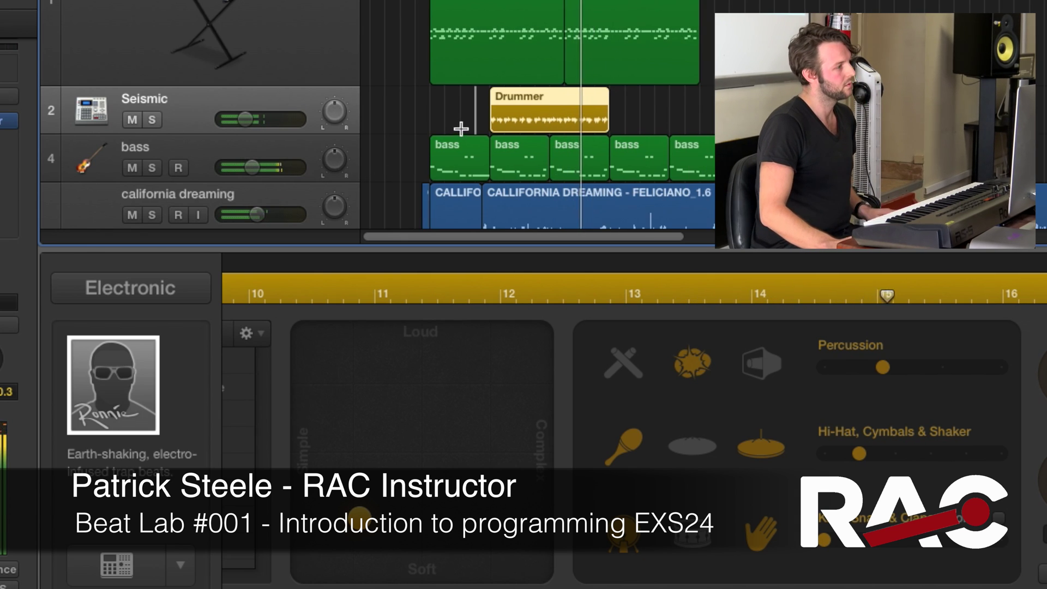
key("super+Left")
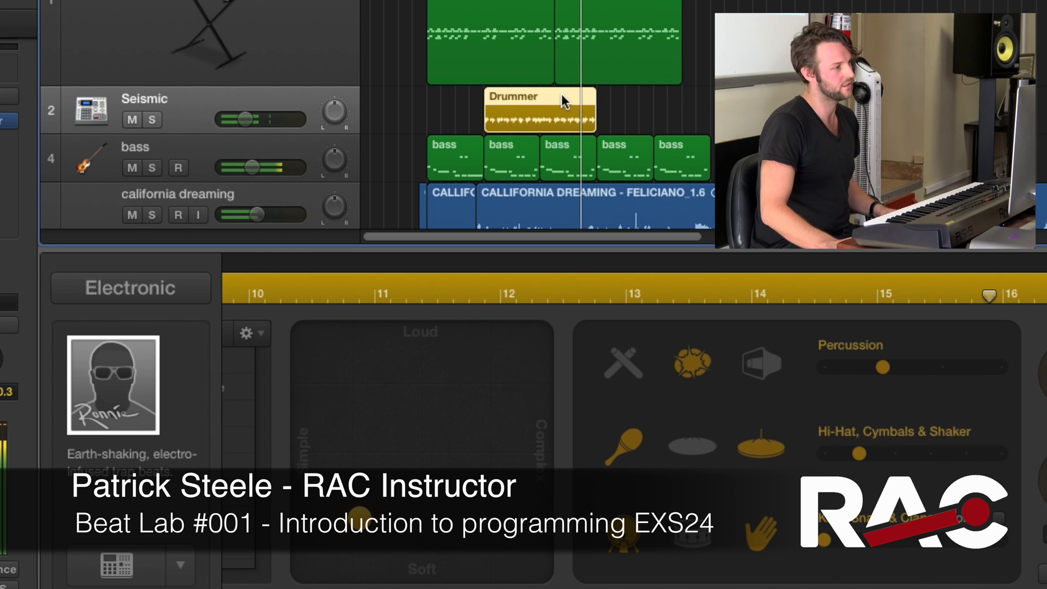
key("super+r")
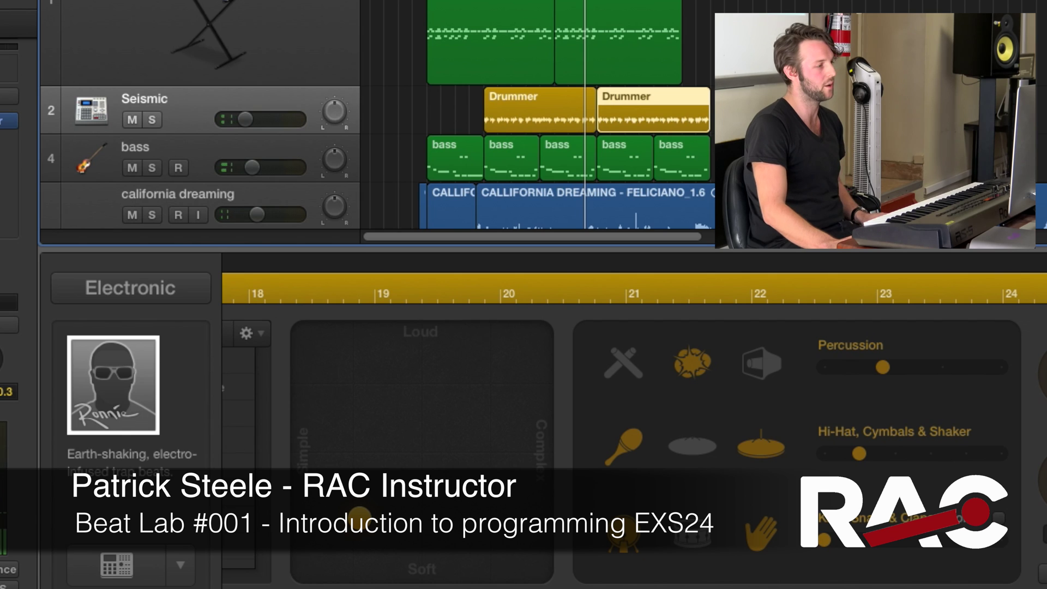
Convert the first Drummer region on the Seismic track, starting at bar 9, to a MIDI region
scroll(515, 121, "down", 1)
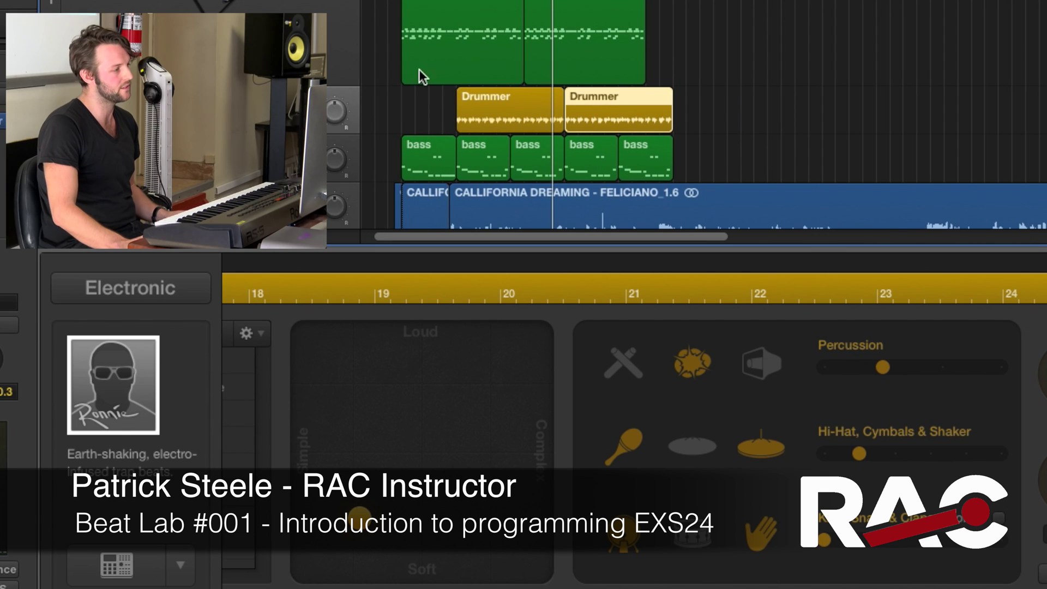
left_click(508, 97)
right_click(496, 97)
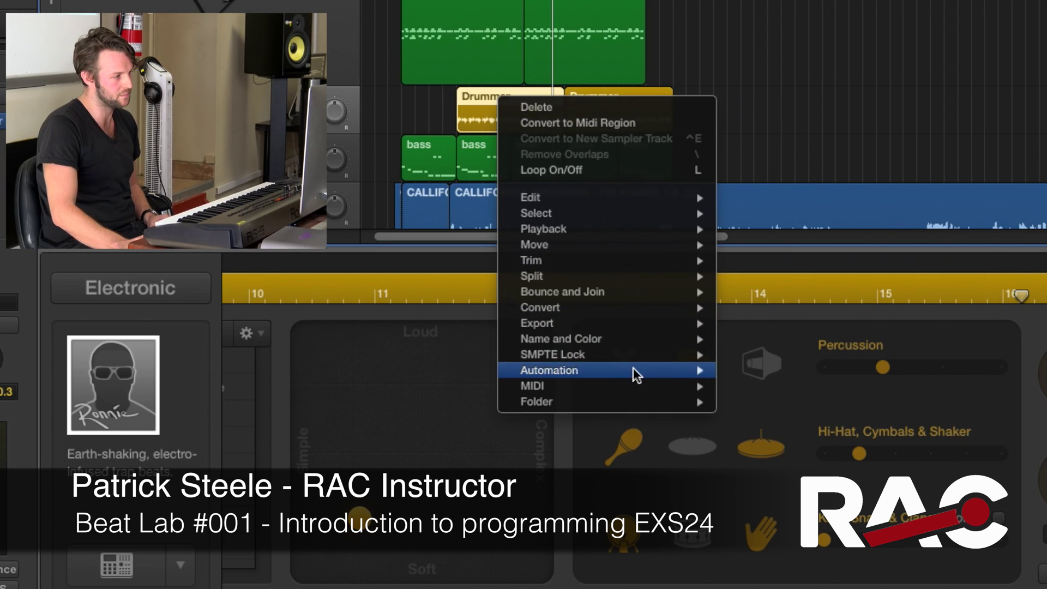
mouse_move(623, 306)
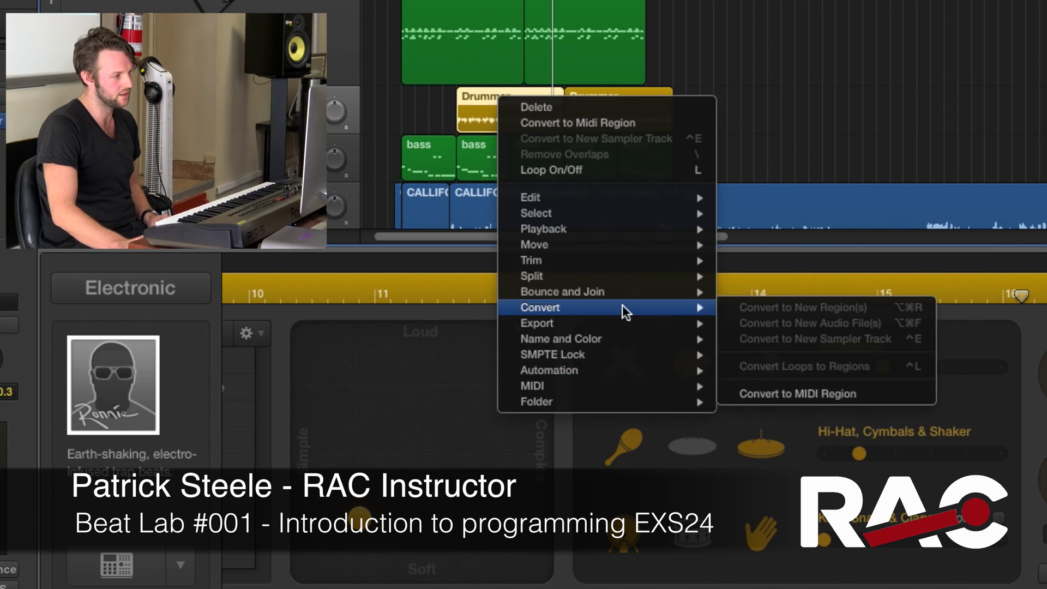
left_click(797, 391)
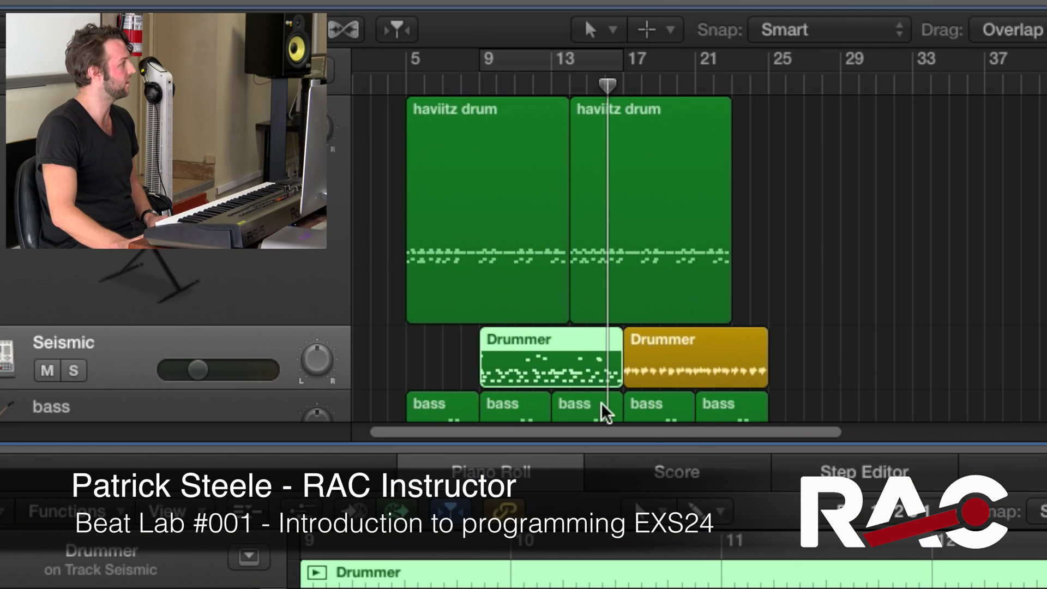